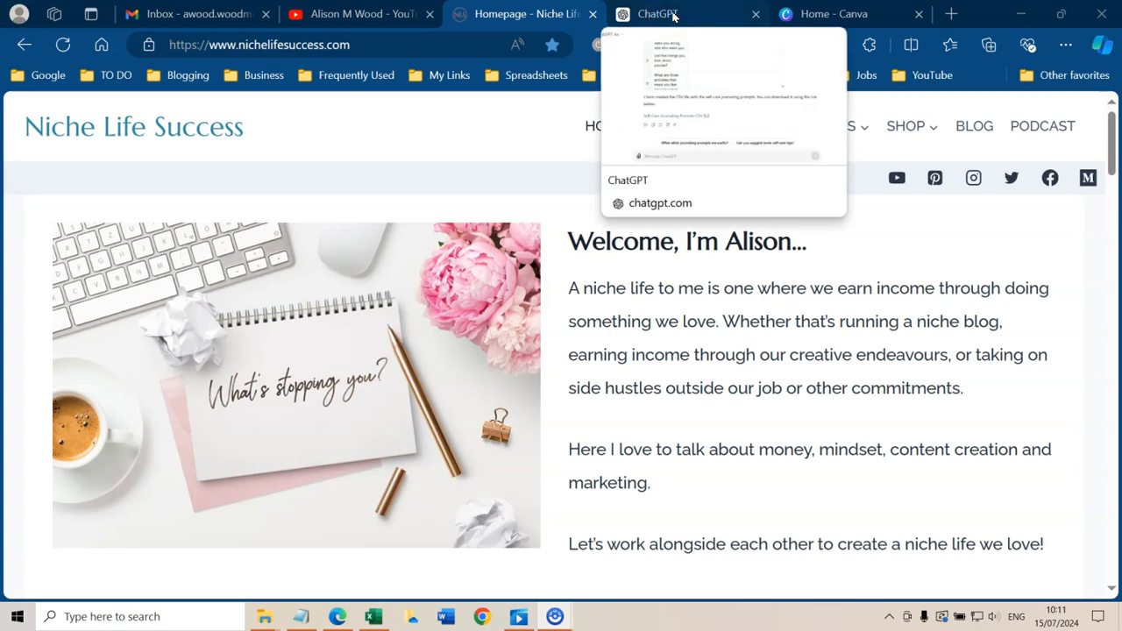
- Switch to ChatGPT, start a new conversation and collapse the chat history sidebar
{"action": "left_click", "coordinate": [673, 15]}
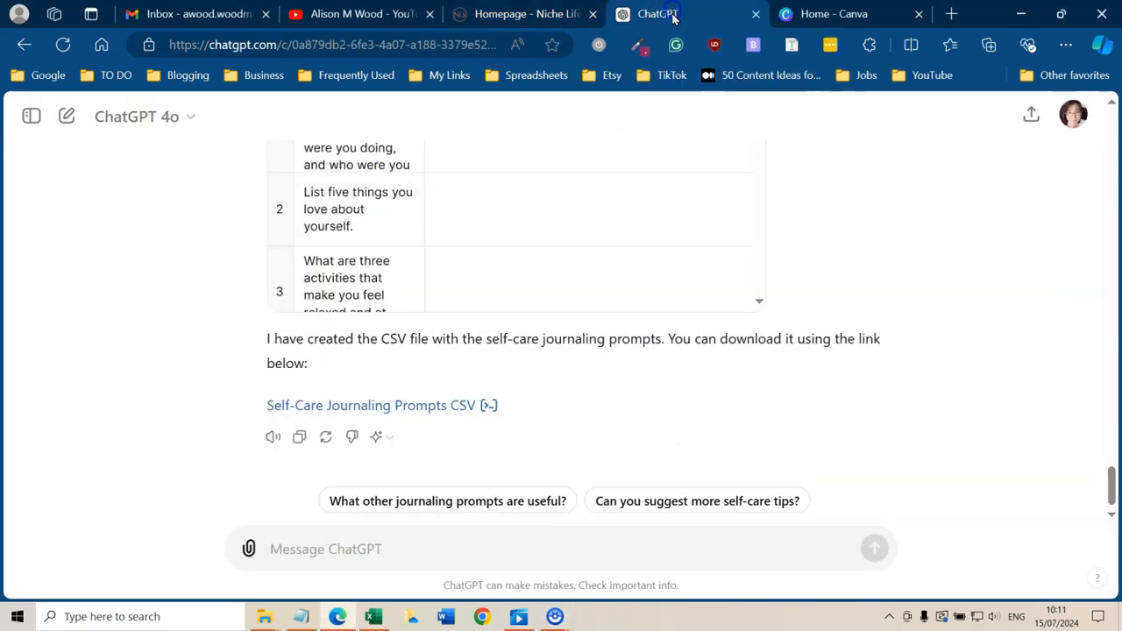
{"action": "scroll", "coordinate": [186, 186], "scroll_direction": "up", "scroll_amount": 5}
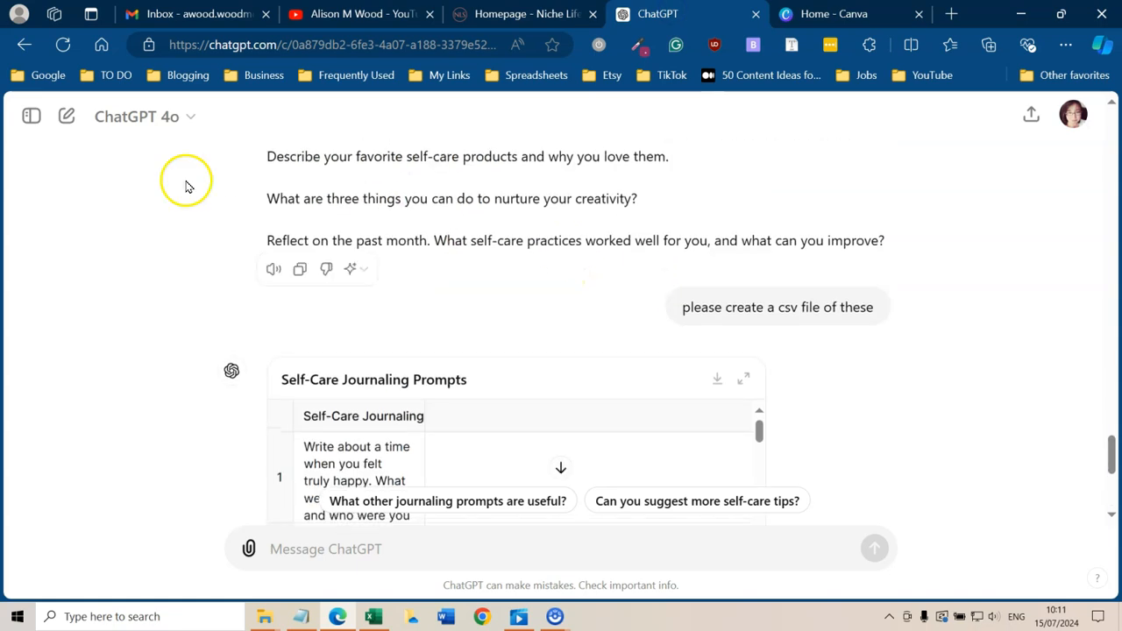
{"action": "left_click", "coordinate": [31, 116]}
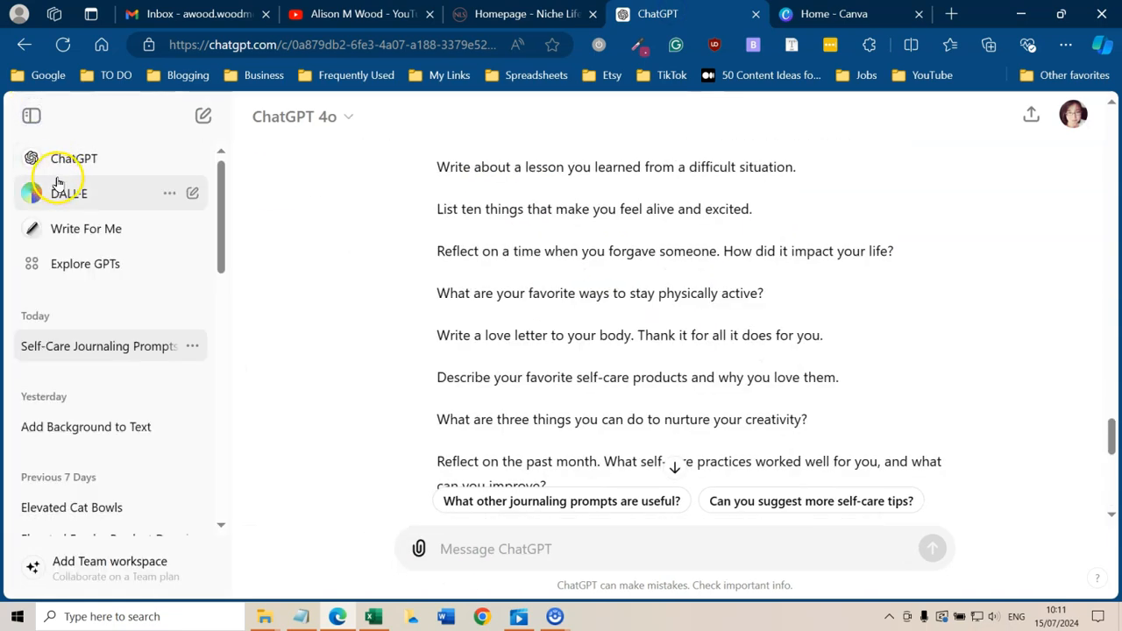
{"action": "left_click", "coordinate": [75, 158]}
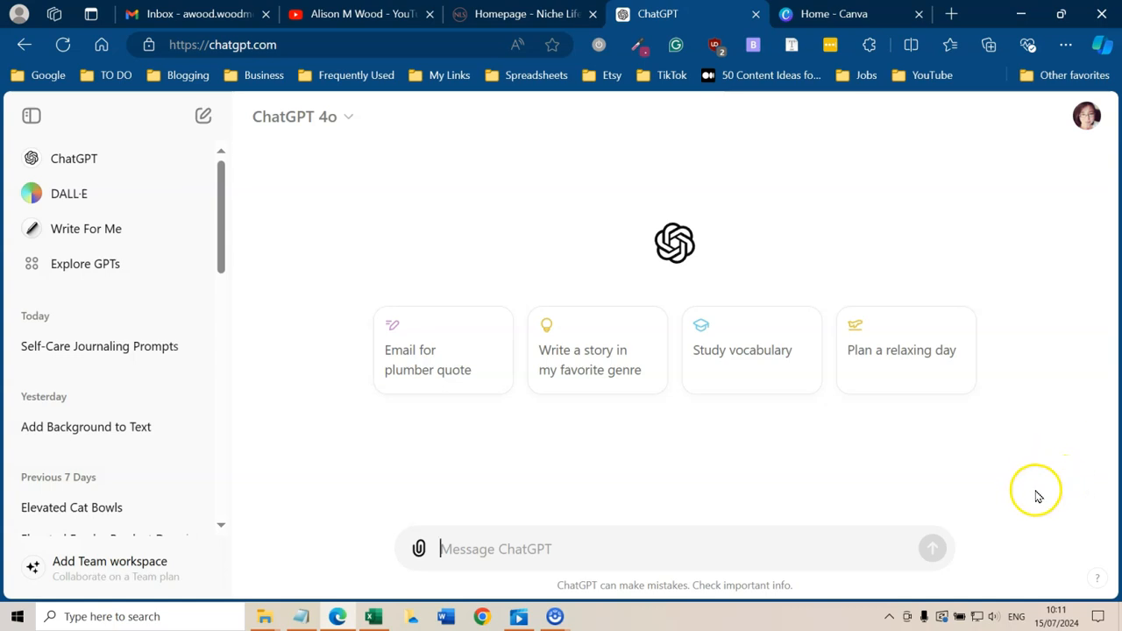
{"action": "left_click", "coordinate": [31, 116]}
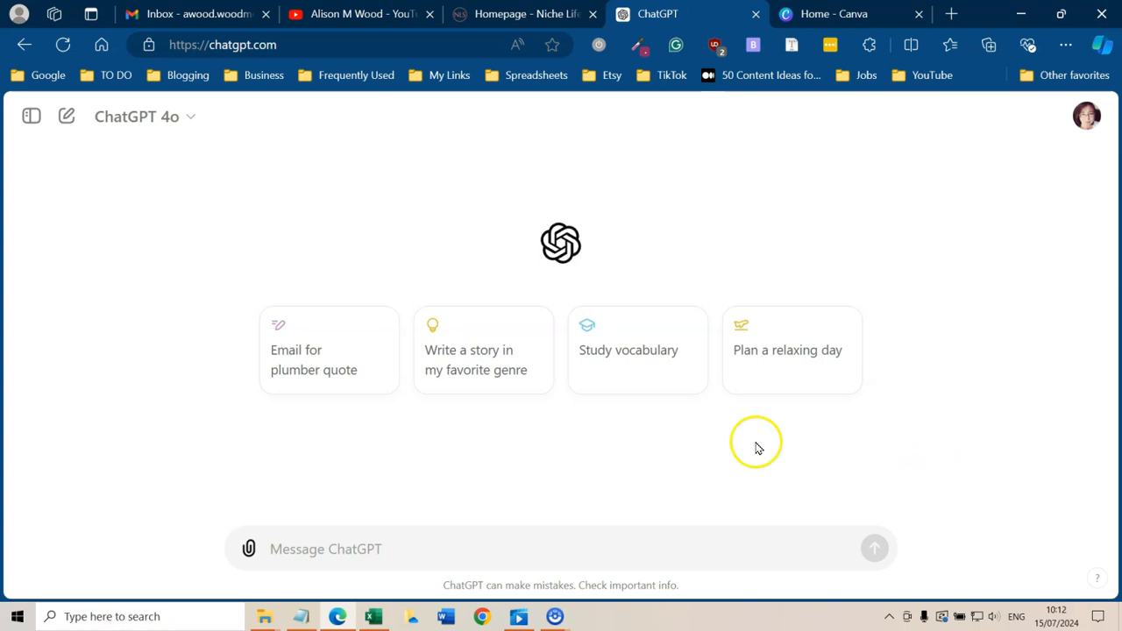
- Ask ChatGPT to create 31 self care prompts for journalling
{"action": "left_click", "coordinate": [436, 545]}
{"action": "type", "text": "Pl"}
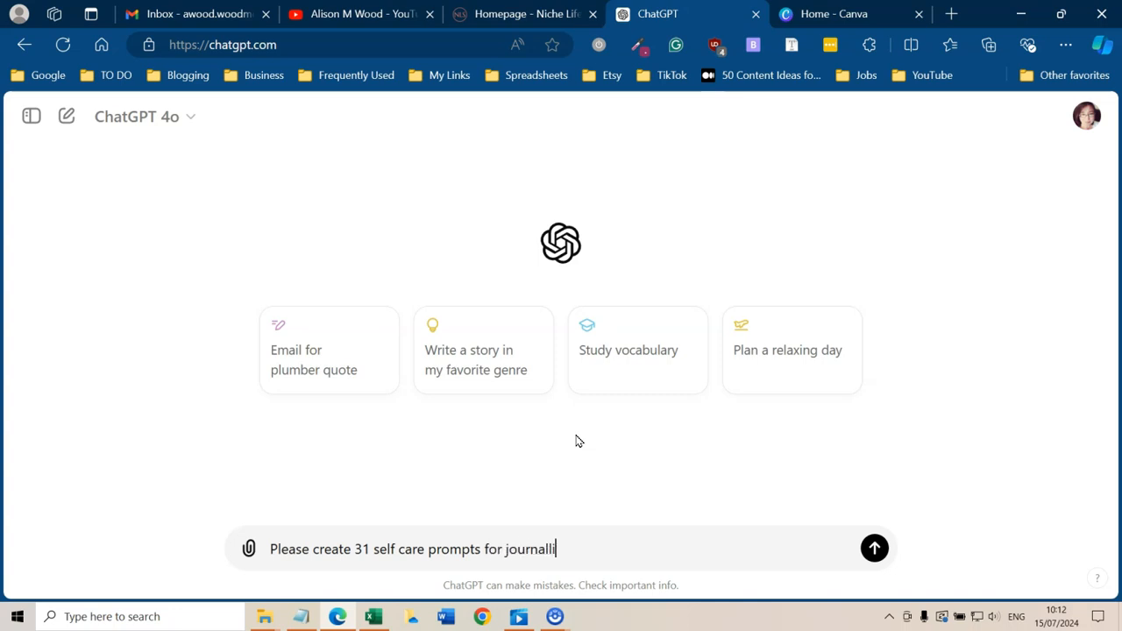
{"action": "left_click", "coordinate": [873, 549]}
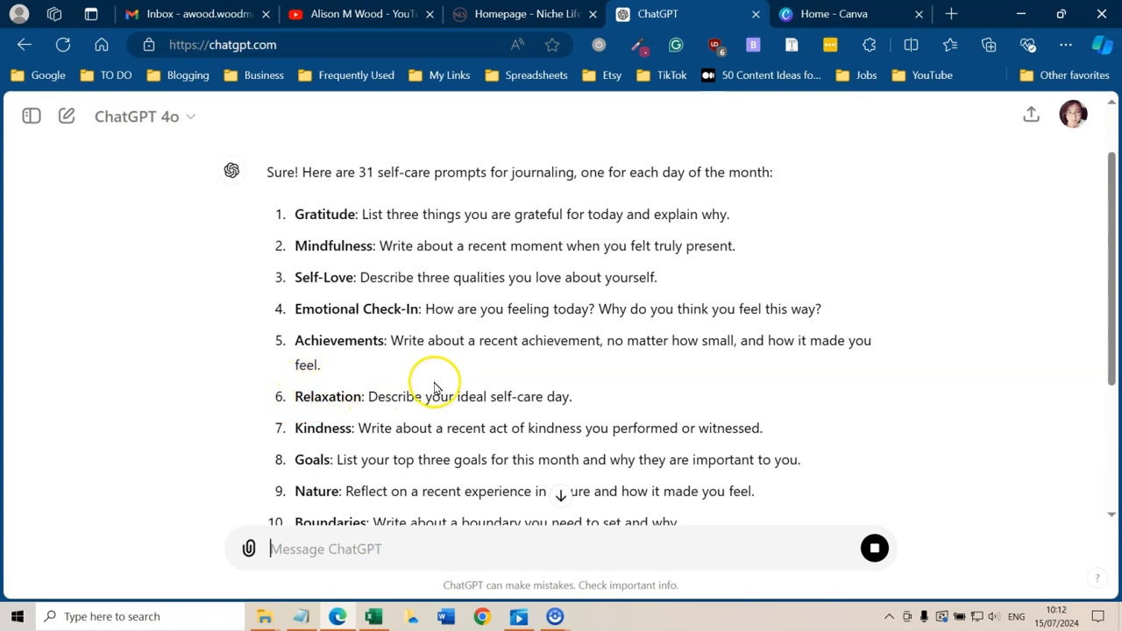
- Ask ChatGPT to remove the number and the bolded subject from the journaling prompts
{"action": "scroll", "coordinate": [474, 361], "scroll_direction": "down", "scroll_amount": 3}
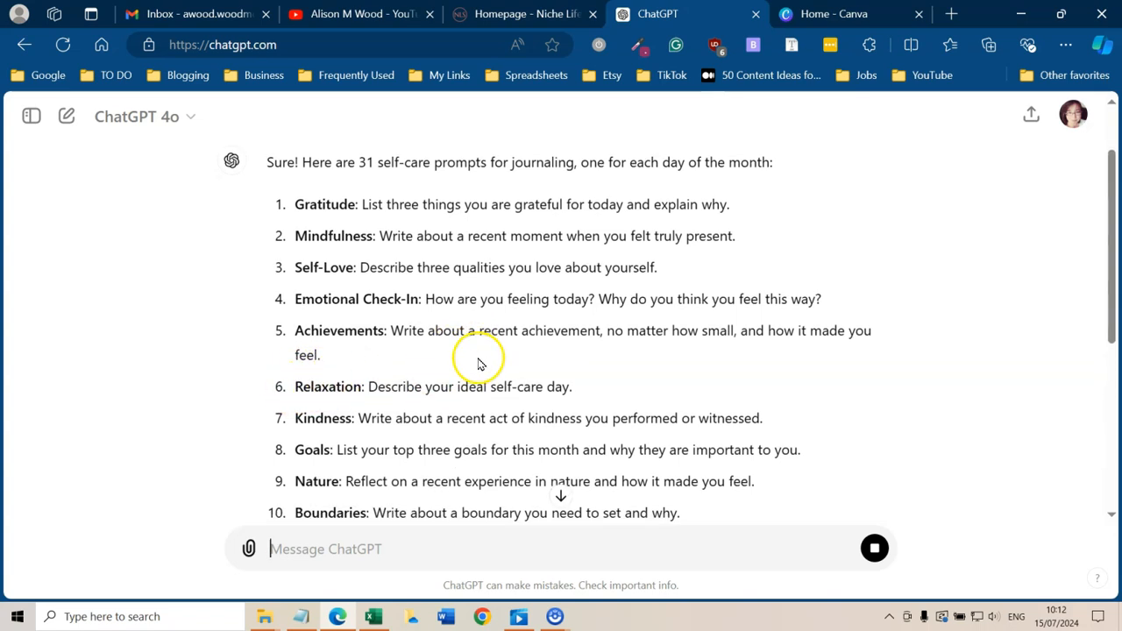
{"action": "scroll", "coordinate": [477, 355], "scroll_direction": "down", "scroll_amount": 1}
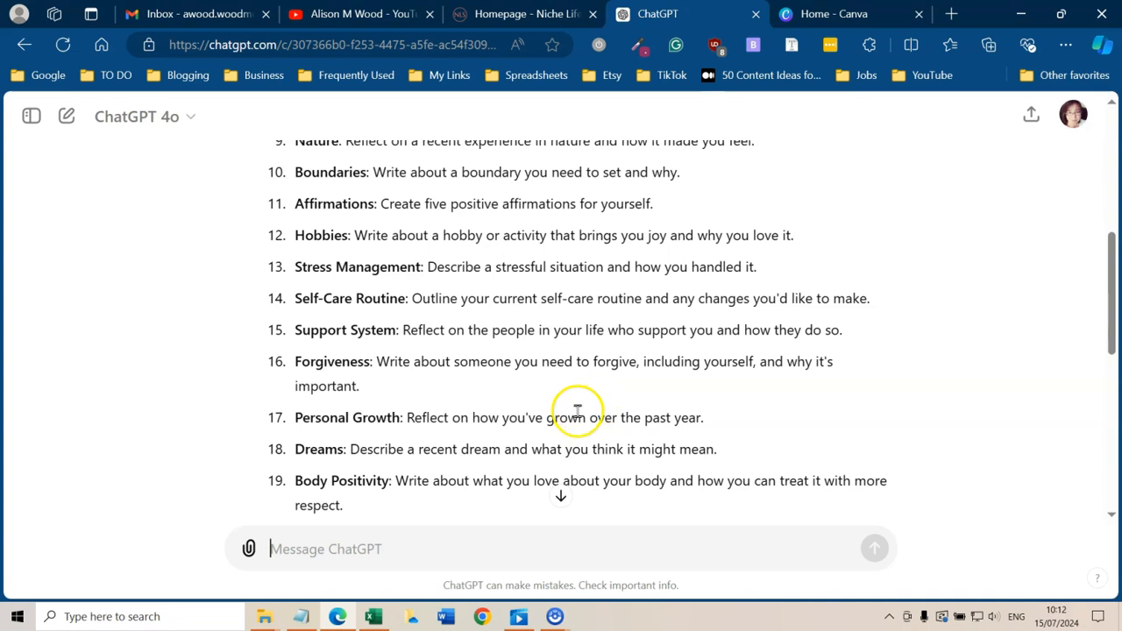
{"action": "type", "text": "Please remove the number and the"}
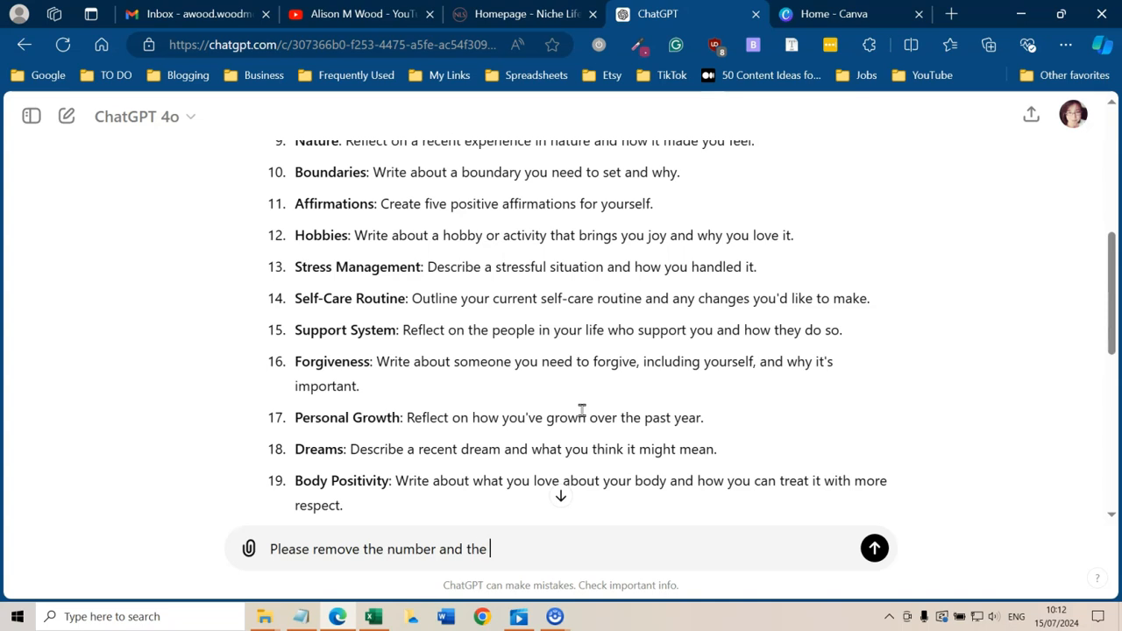
{"action": "type", "text": "ded subject"}
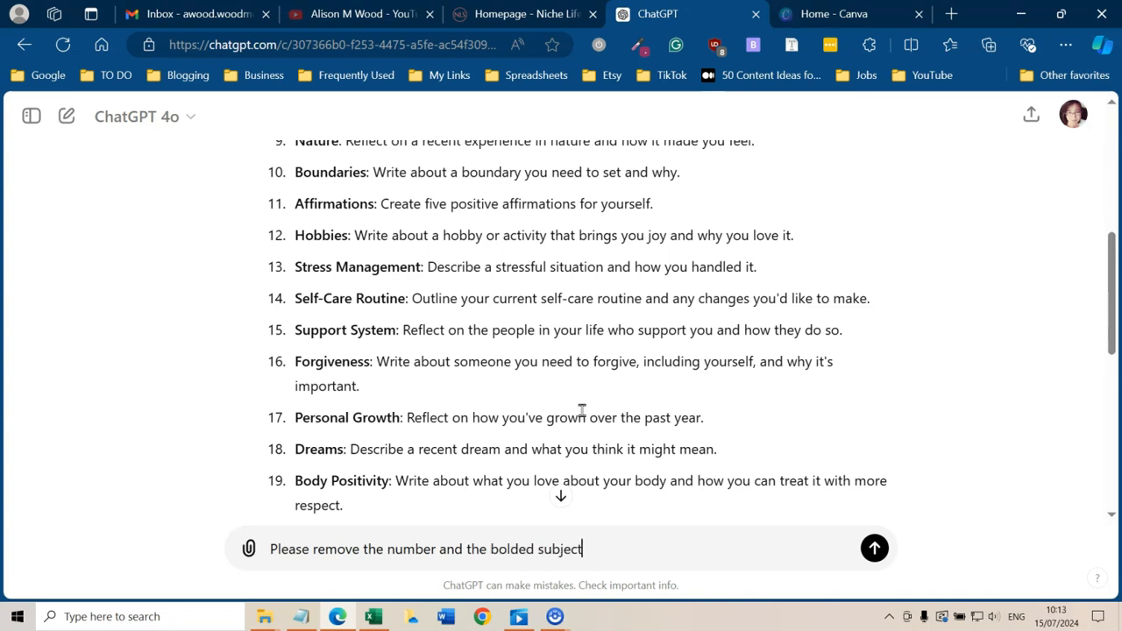
{"action": "key", "text": "Return"}
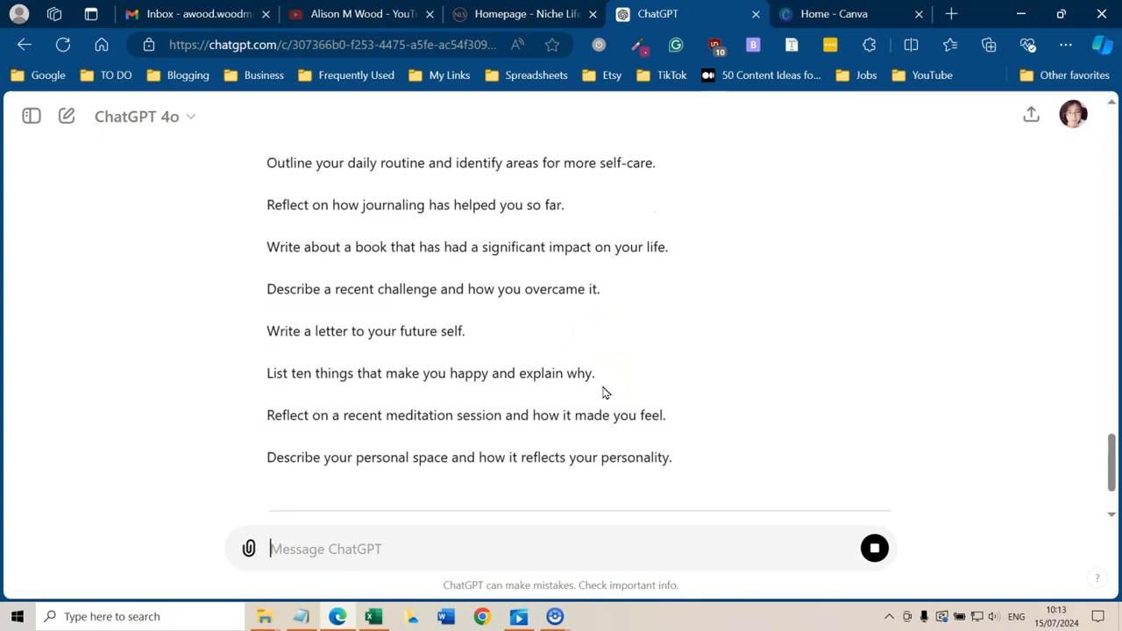
- Send the request "please download these prompts as a csv file"
{"action": "left_click", "coordinate": [311, 548]}
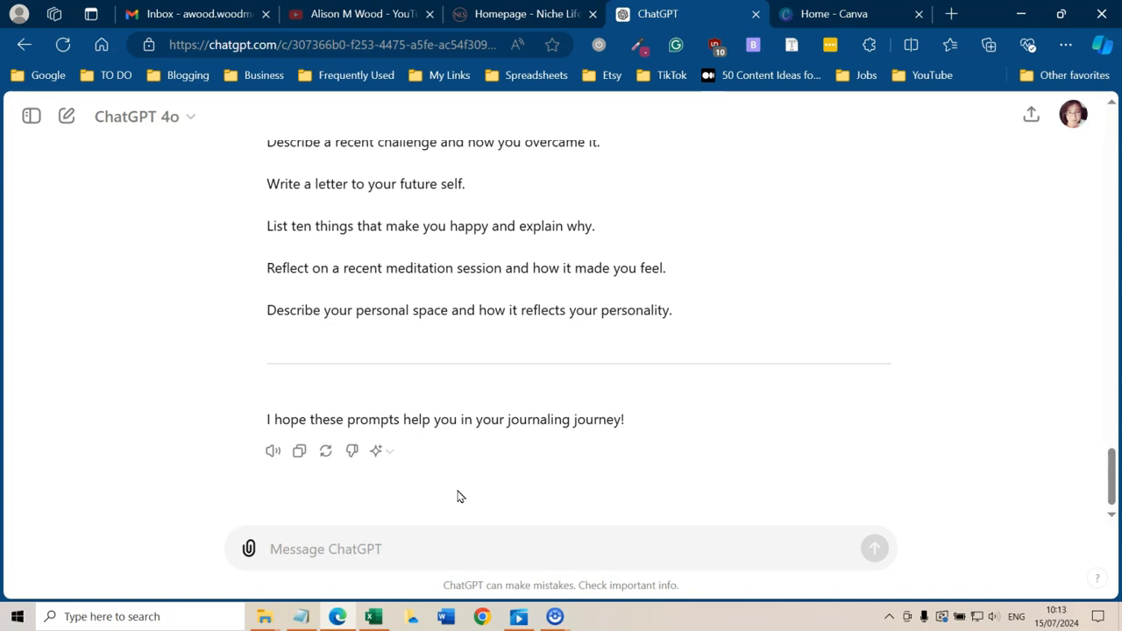
{"action": "type", "text": "ple"}
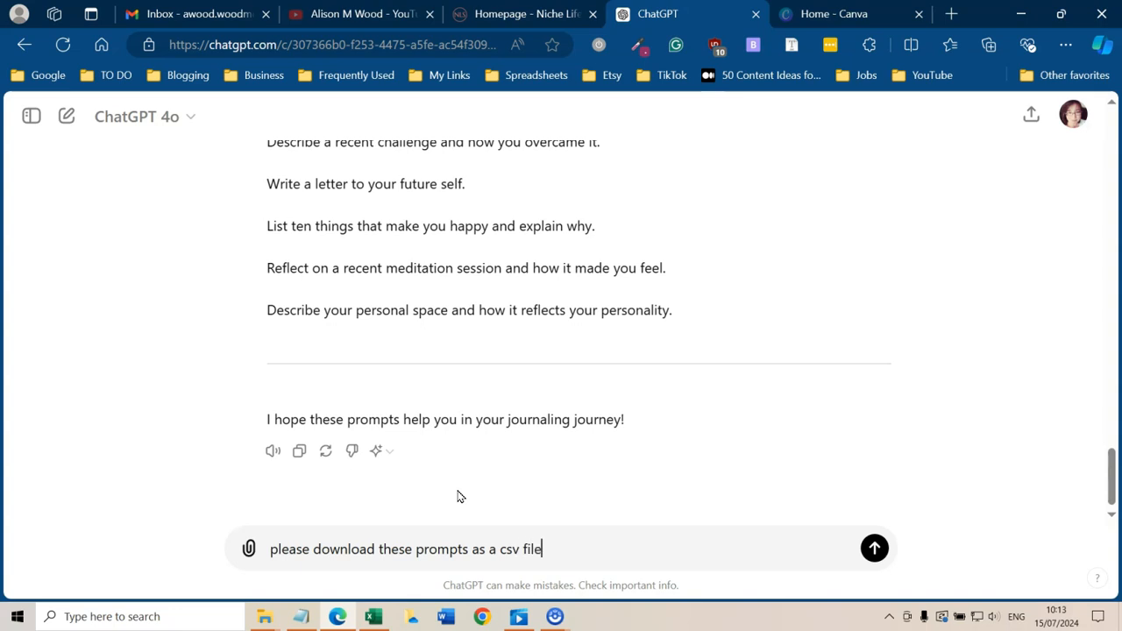
{"action": "left_click", "coordinate": [874, 548]}
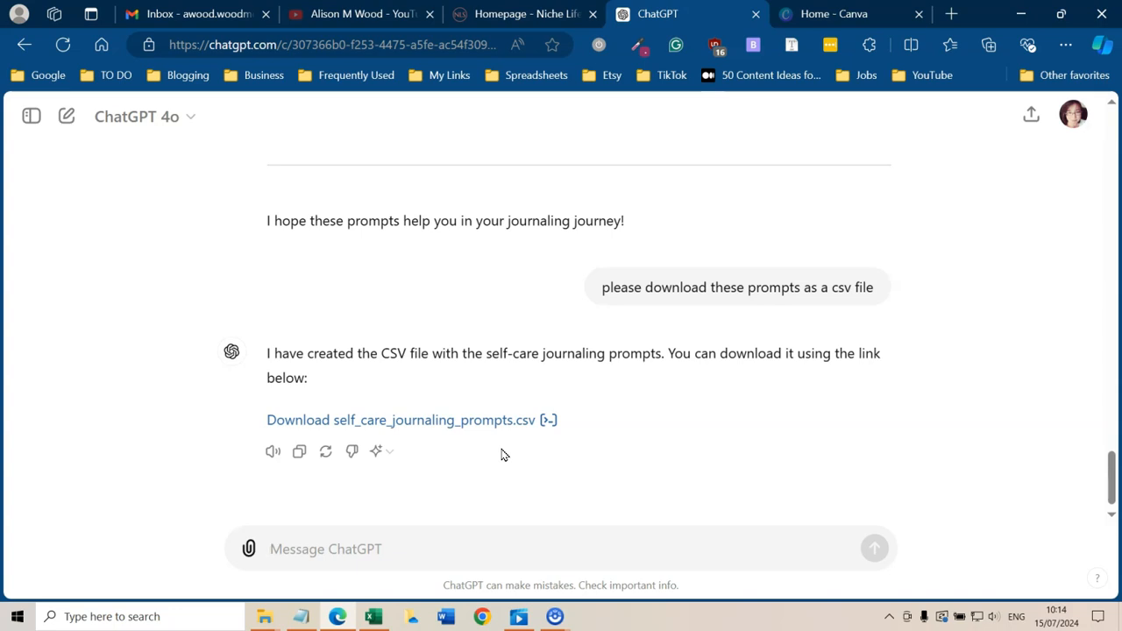
- Download self_care_journaling_prompts.csv and save it to the Desktop, replacing the existing file of the same name
{"action": "left_click", "coordinate": [420, 429]}
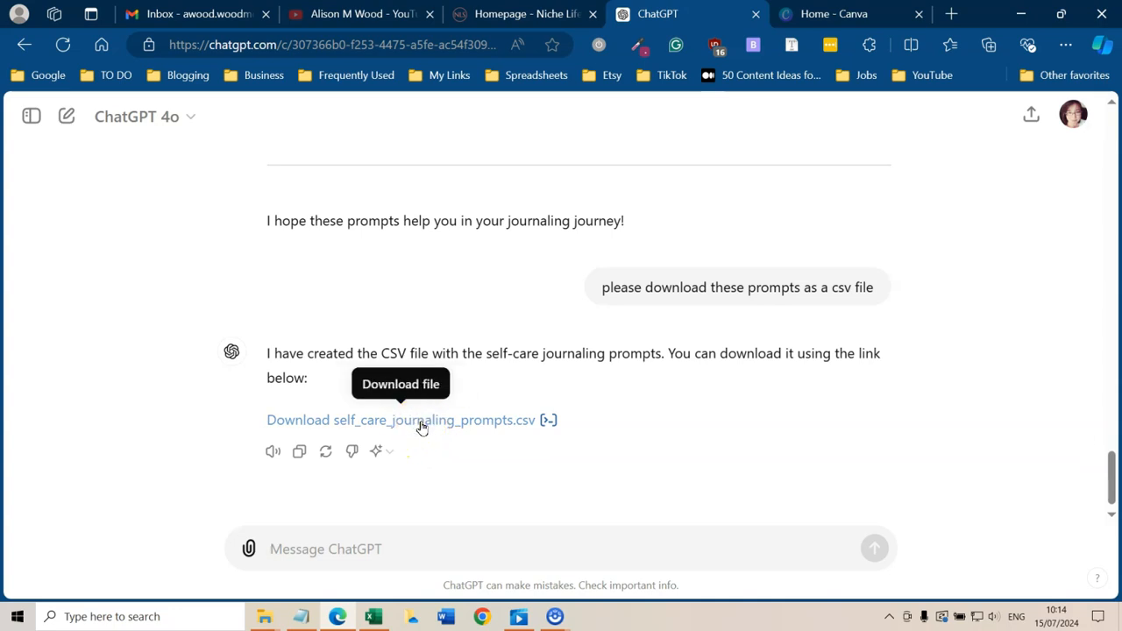
{"action": "left_click", "coordinate": [890, 132]}
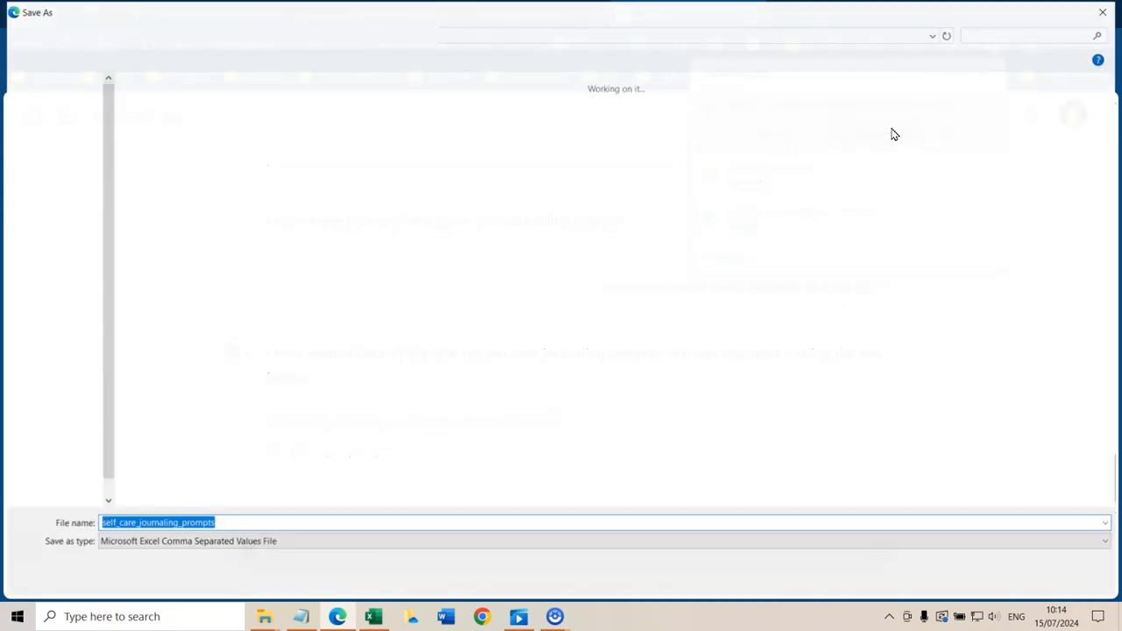
{"action": "left_click", "coordinate": [52, 109]}
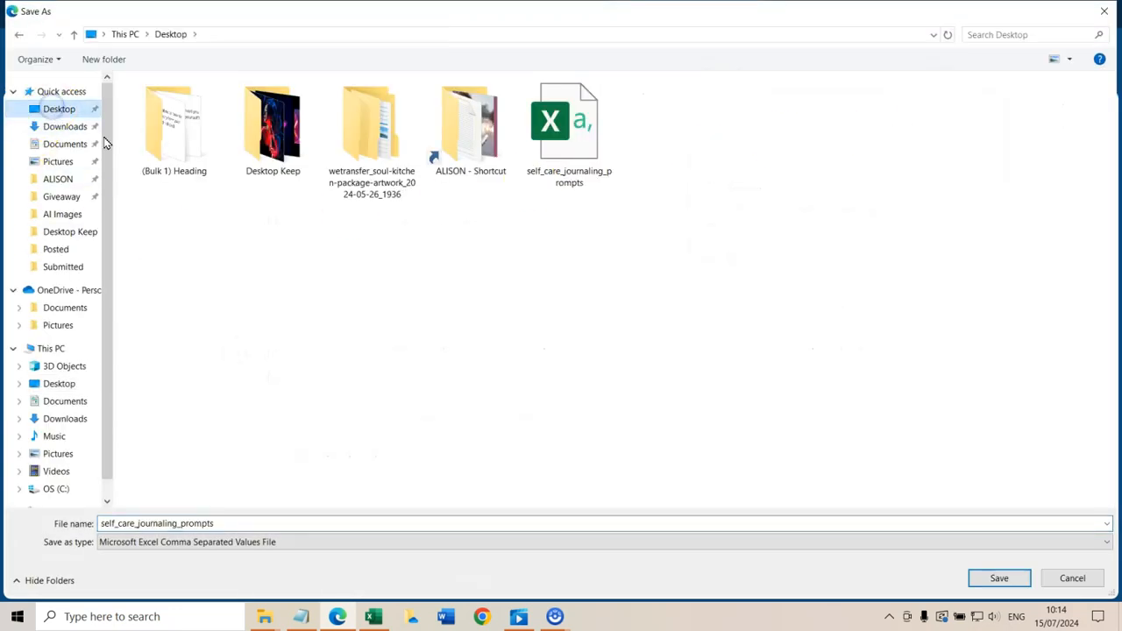
{"action": "left_click", "coordinate": [578, 140]}
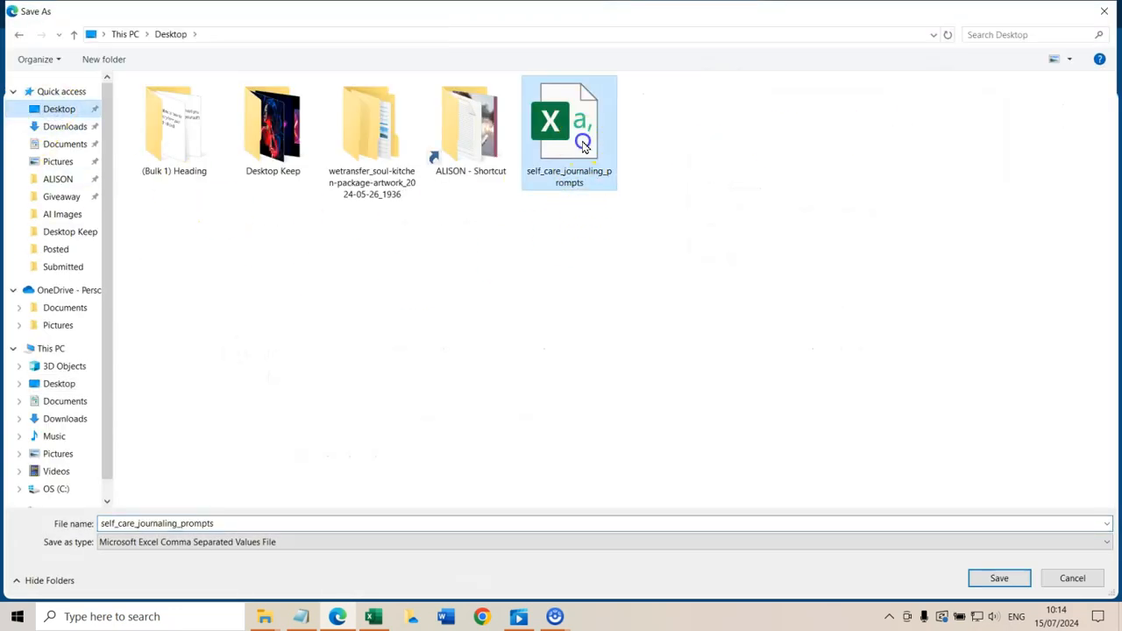
{"action": "left_click", "coordinate": [1017, 579]}
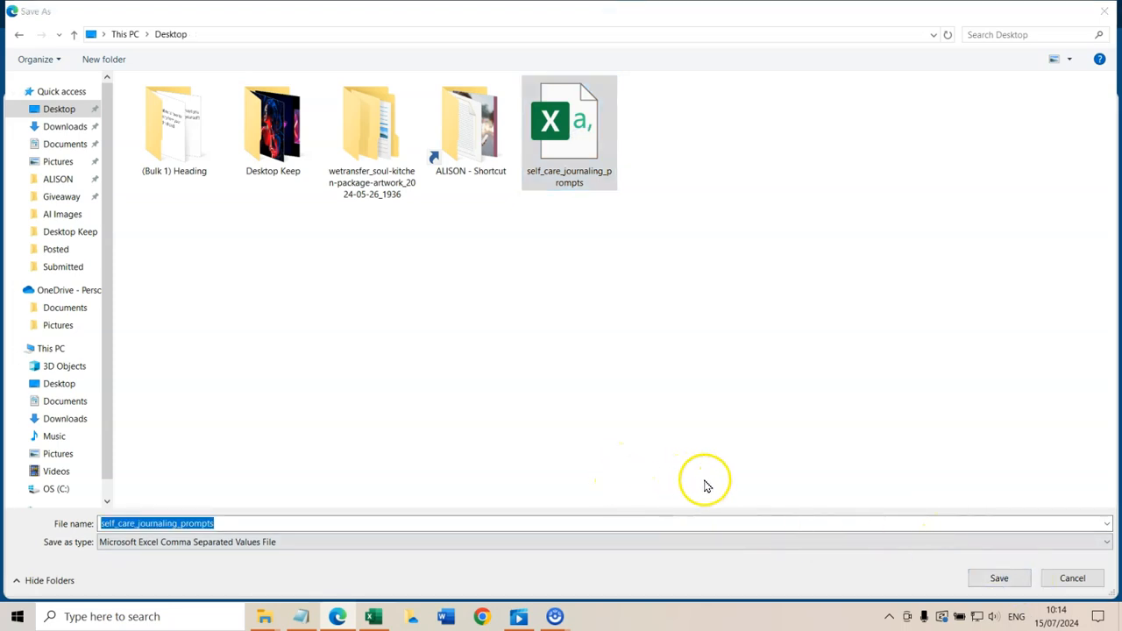
{"action": "left_click", "coordinate": [995, 578]}
{"action": "left_click", "coordinate": [605, 311]}
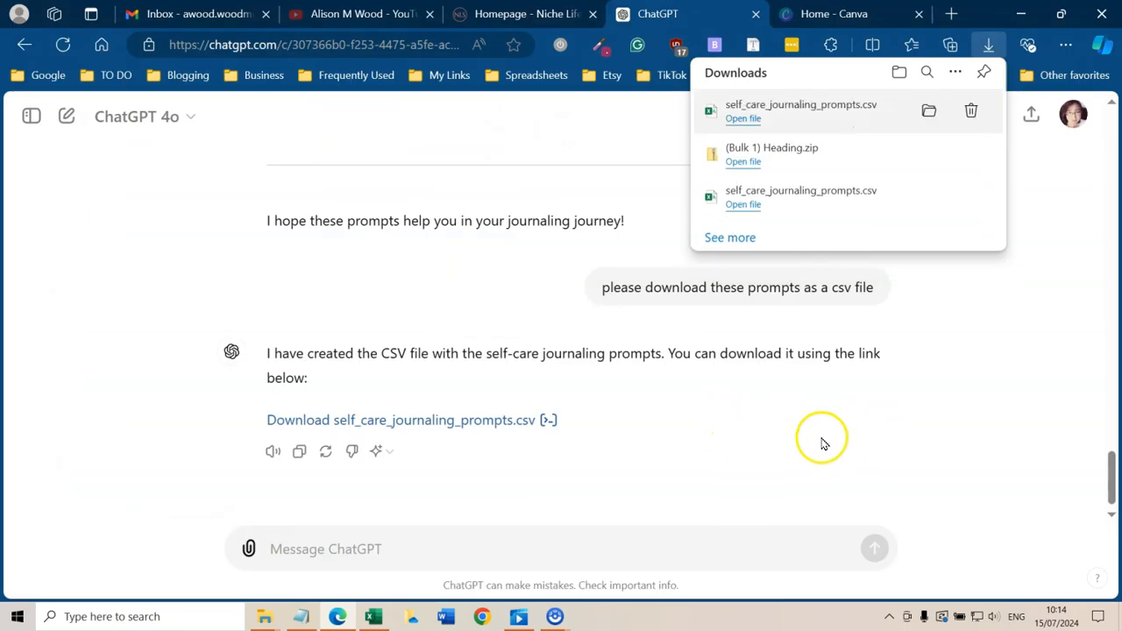
- Open the saved self_care_journaling_prompts file from the desktop in Excel, widen column A to check the prompts, and close it
{"action": "left_click", "coordinate": [1014, 15]}
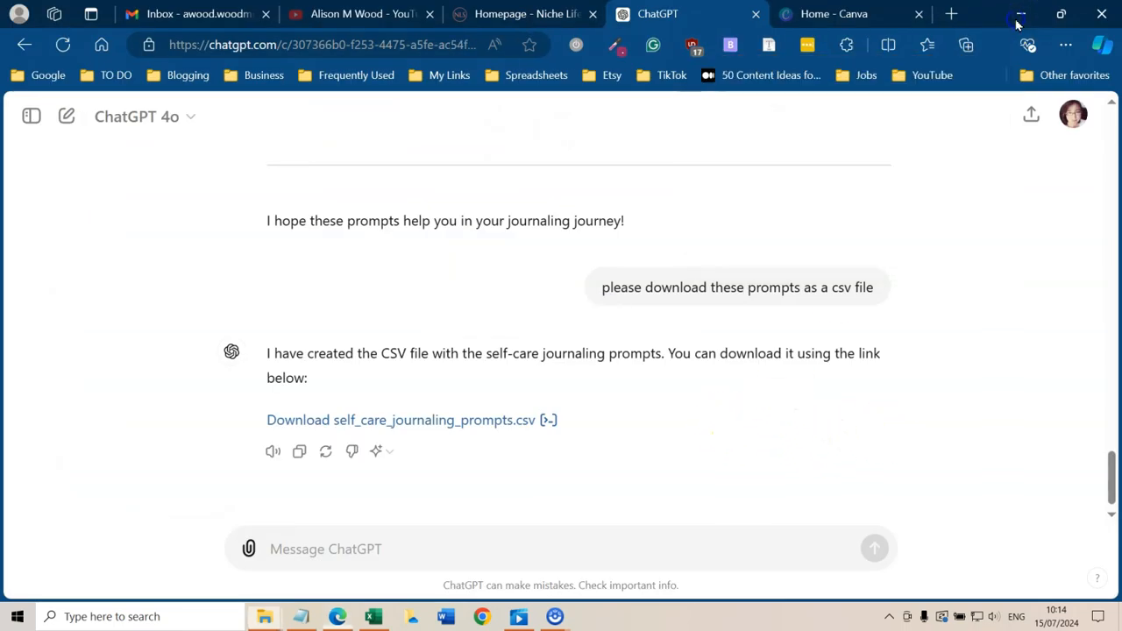
{"action": "left_click", "coordinate": [1018, 15]}
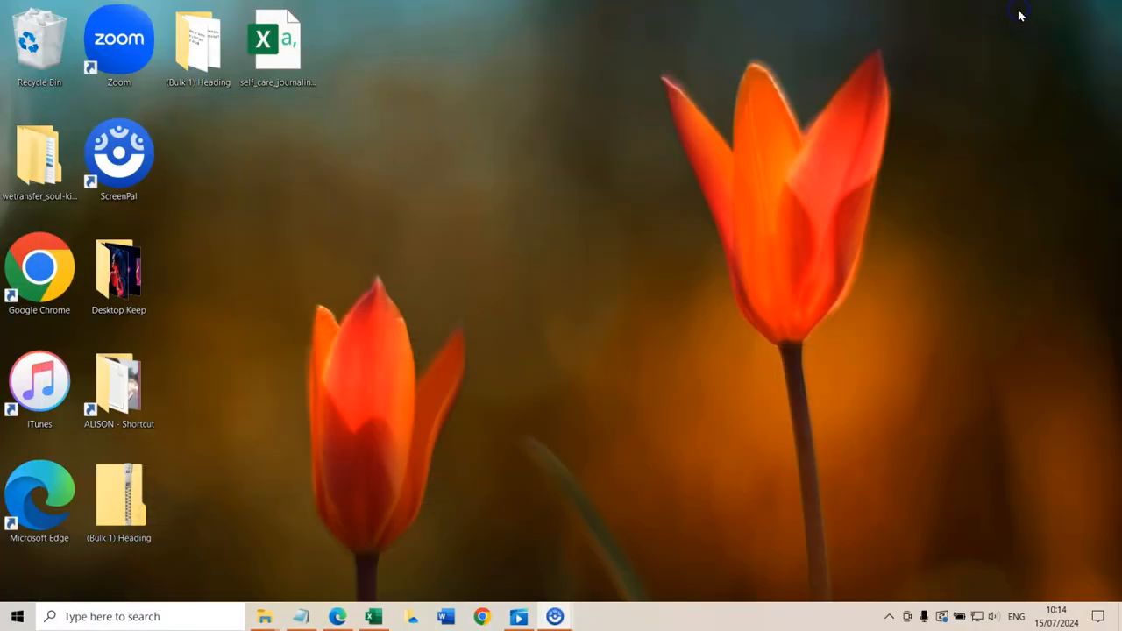
{"action": "double_click", "coordinate": [274, 49]}
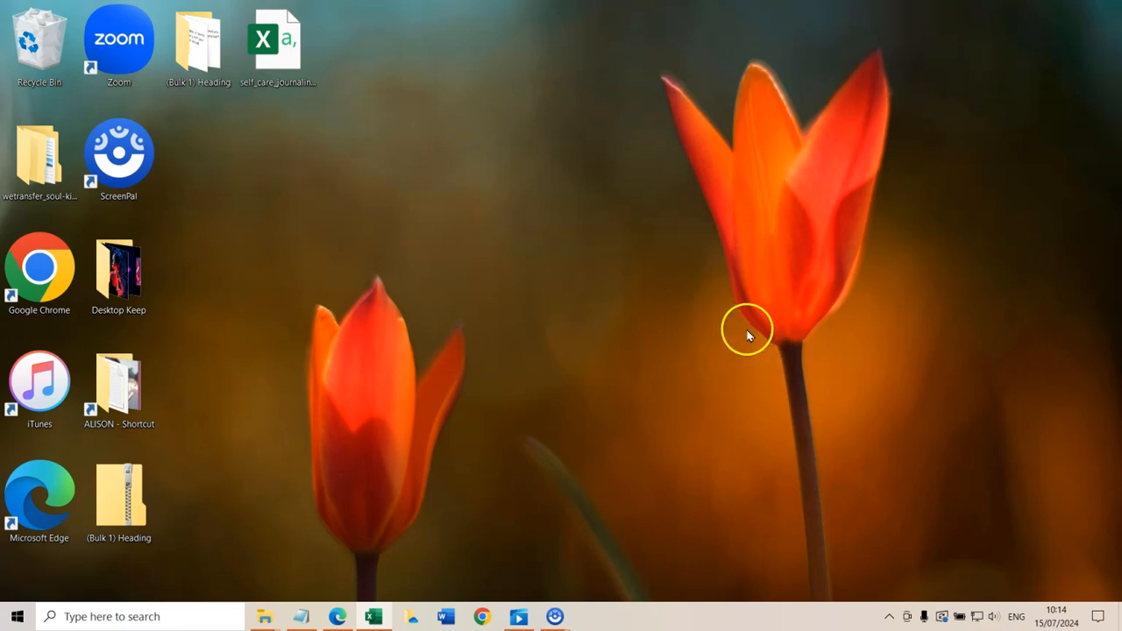
{"action": "double_click", "coordinate": [276, 58]}
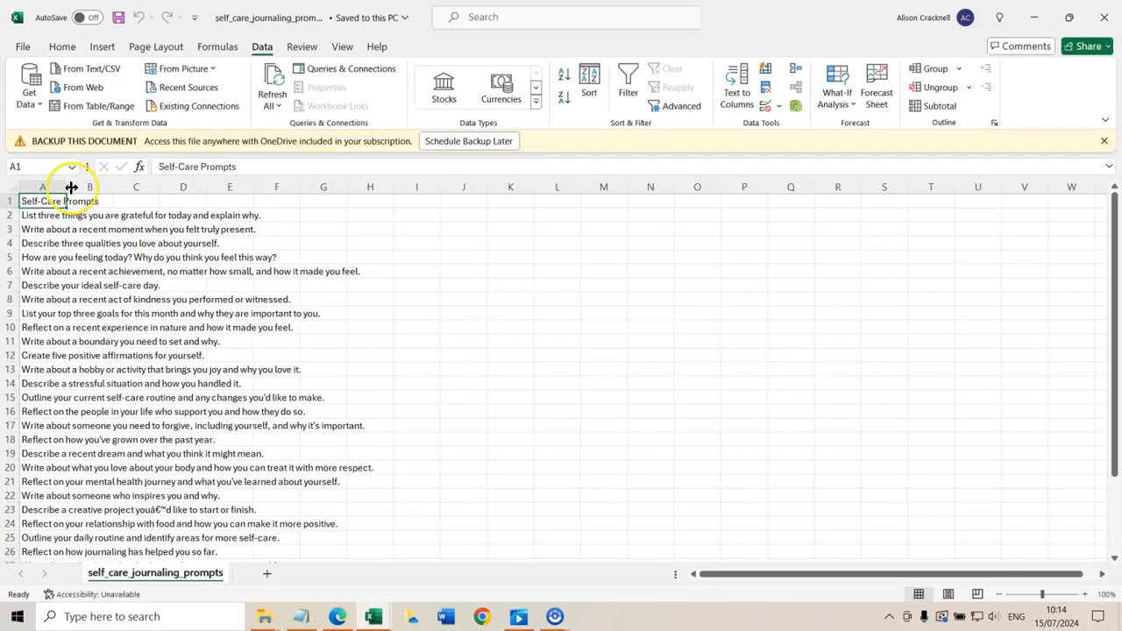
{"action": "left_click_drag", "start_coordinate": [65, 186], "coordinate": [431, 233]}
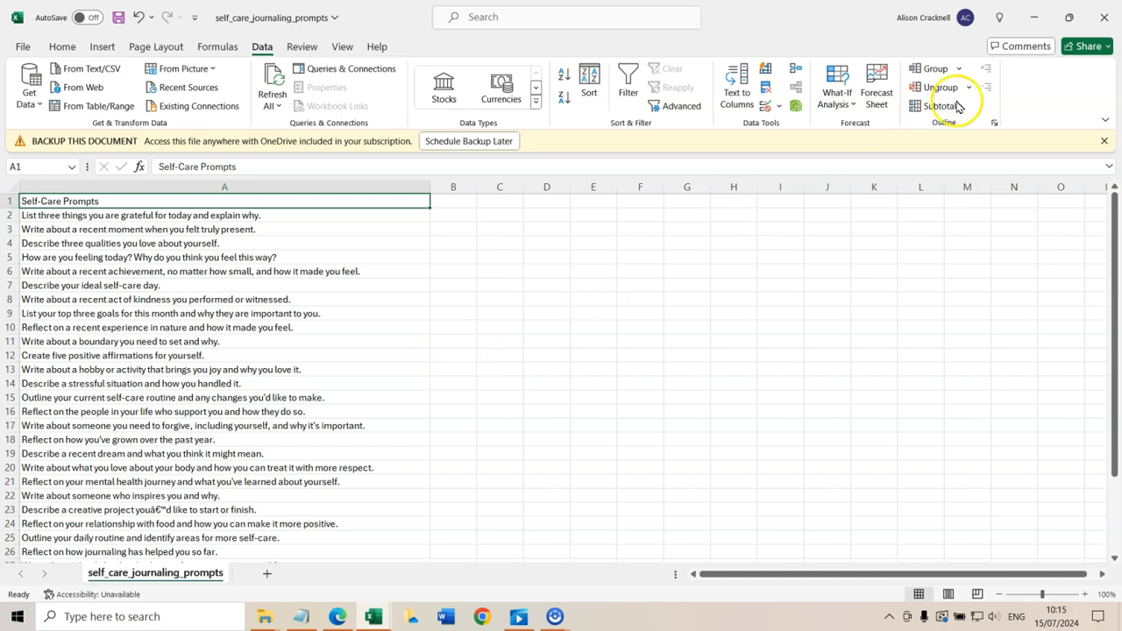
{"action": "left_click", "coordinate": [1104, 19]}
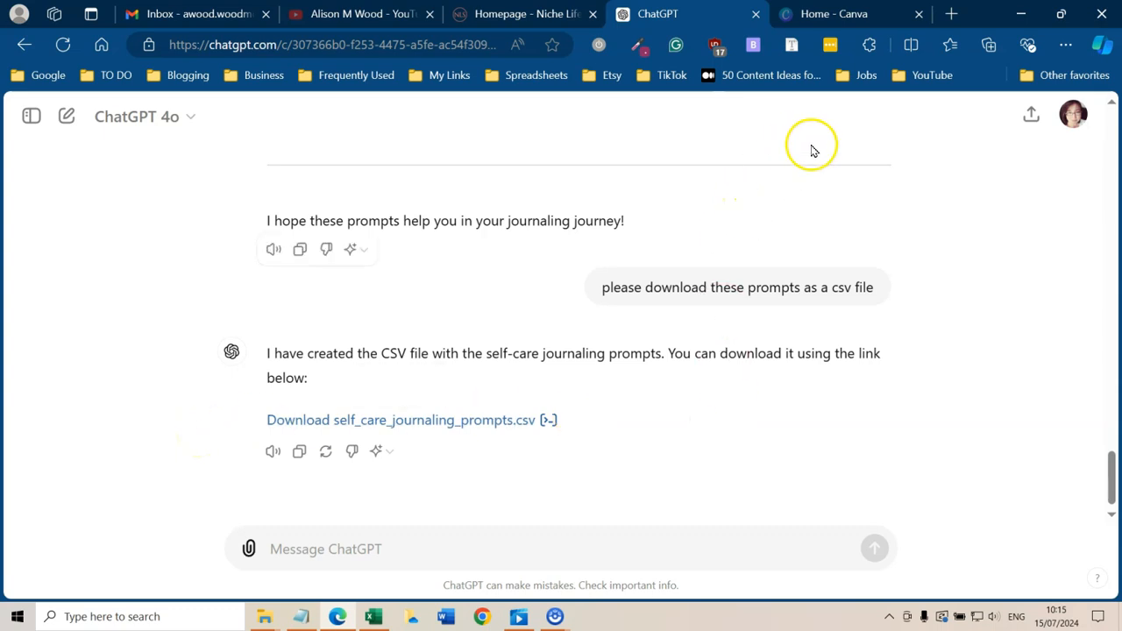
- Switch to Canva and create a new blank Mobile Video design by searching the design types for "tik"
{"action": "left_click", "coordinate": [813, 14]}
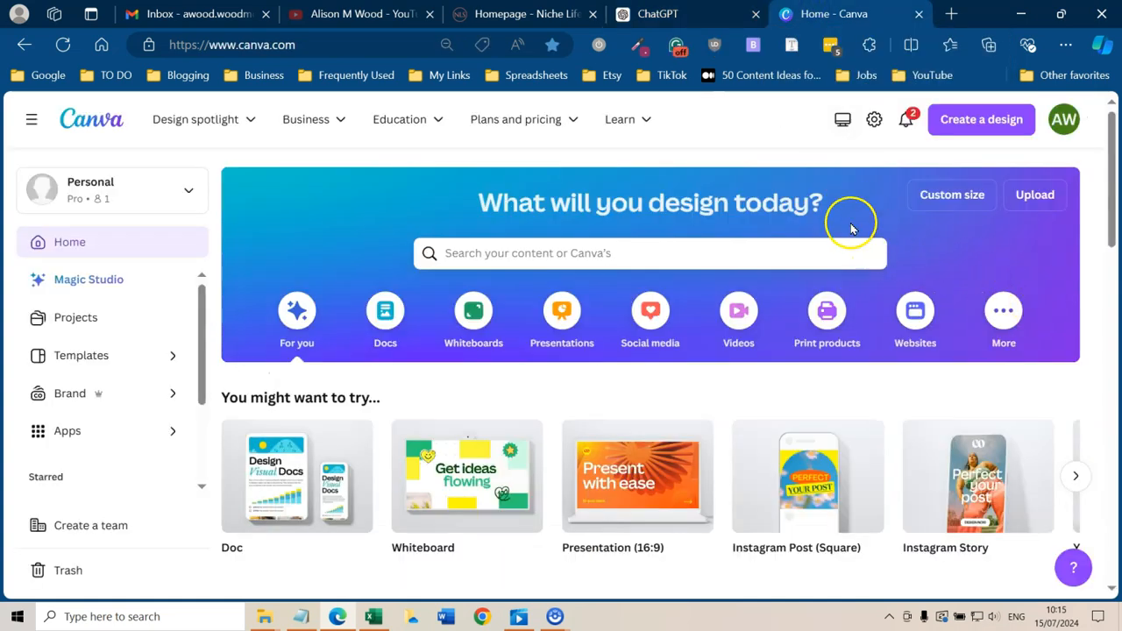
{"action": "left_click", "coordinate": [982, 121]}
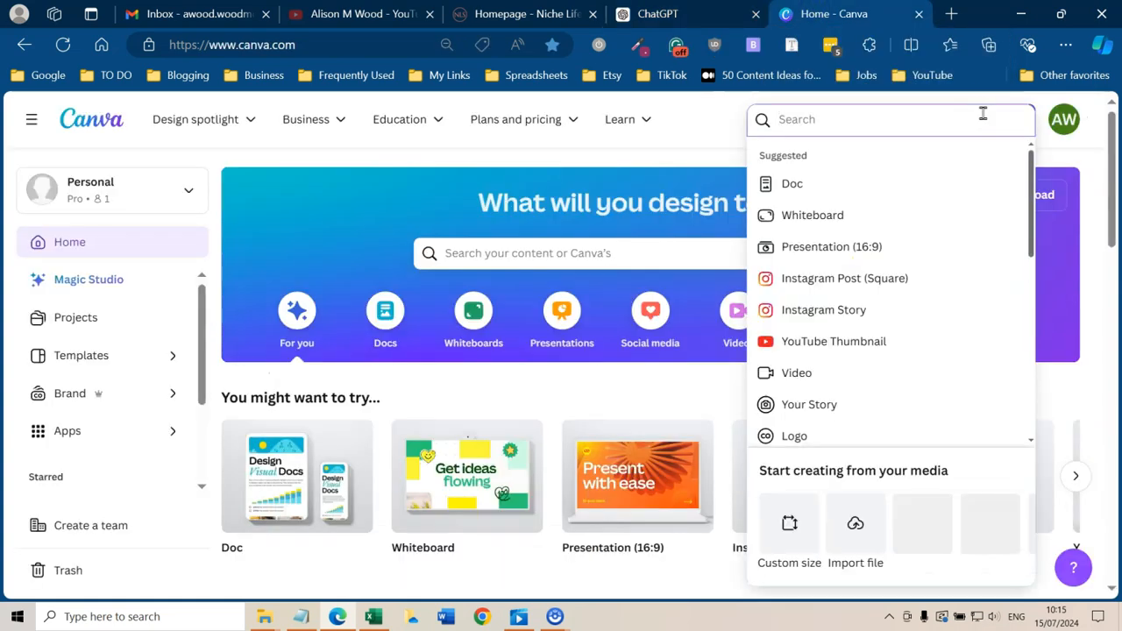
{"action": "left_click", "coordinate": [905, 116]}
{"action": "type", "text": "tik"}
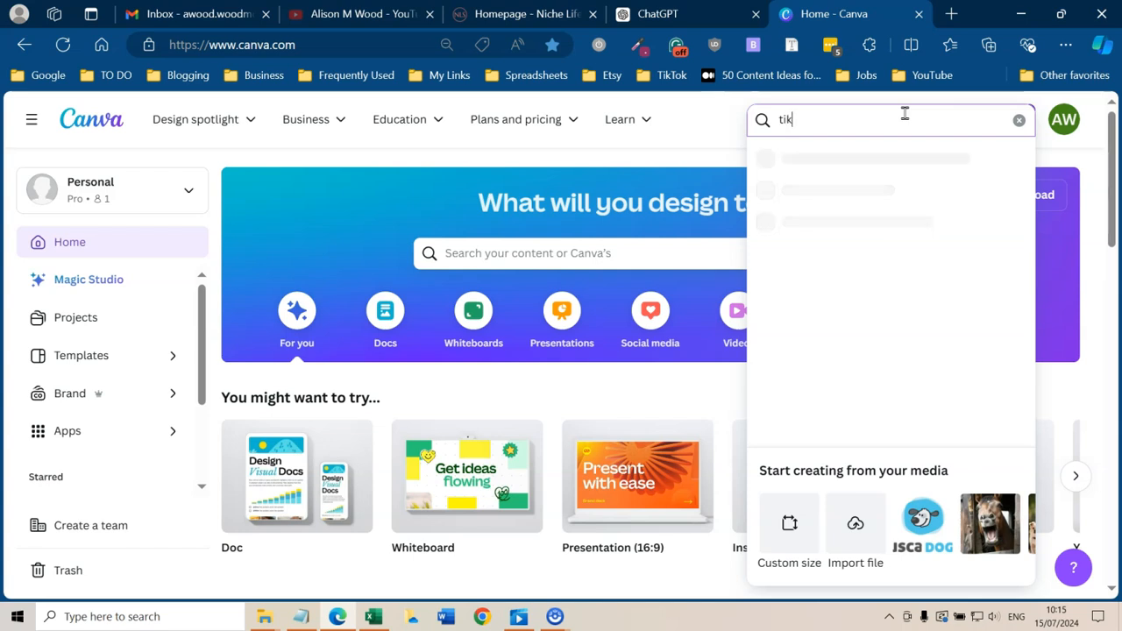
{"action": "left_click", "coordinate": [814, 191]}
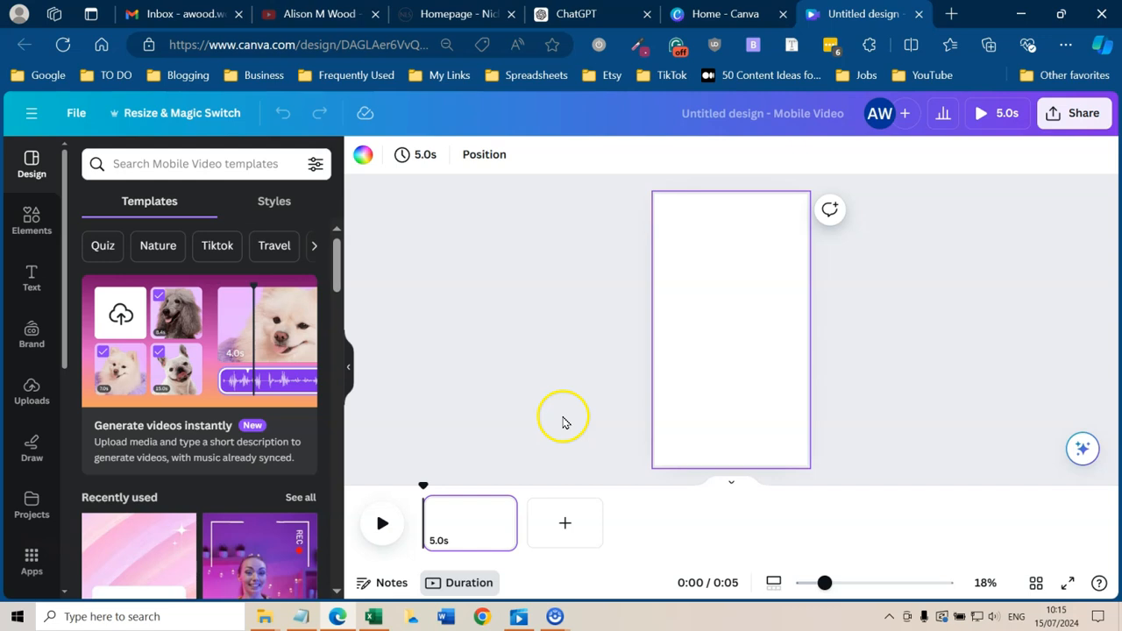
- Add a heading text box, enlarge it to about size 60.3 and place it centred in the page's upper half
{"action": "left_click", "coordinate": [31, 279]}
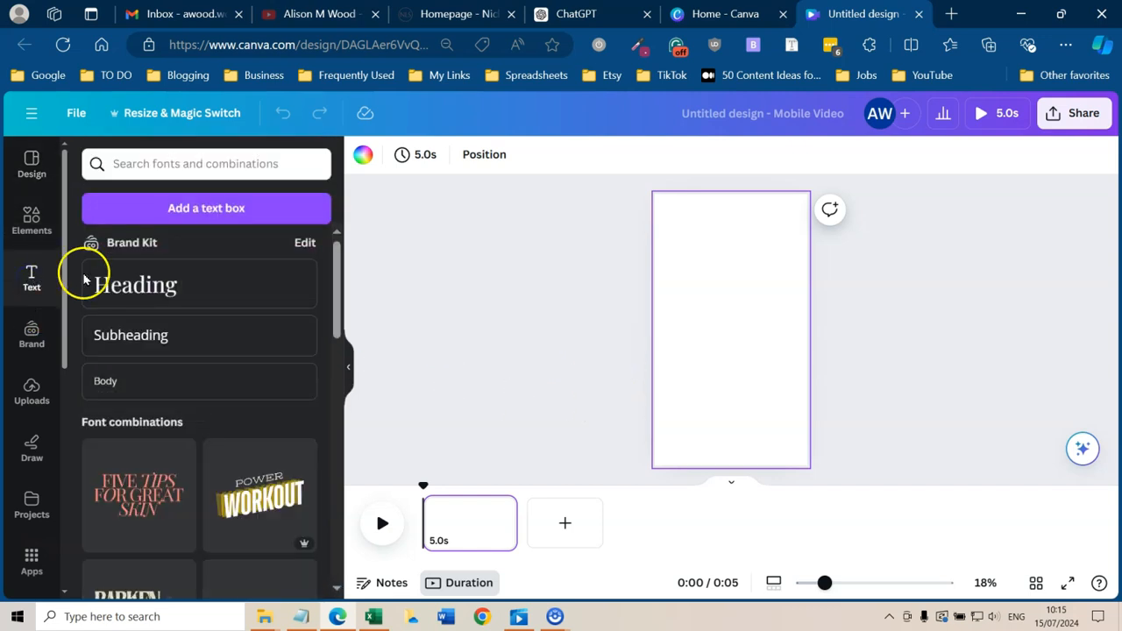
{"action": "left_click", "coordinate": [149, 284]}
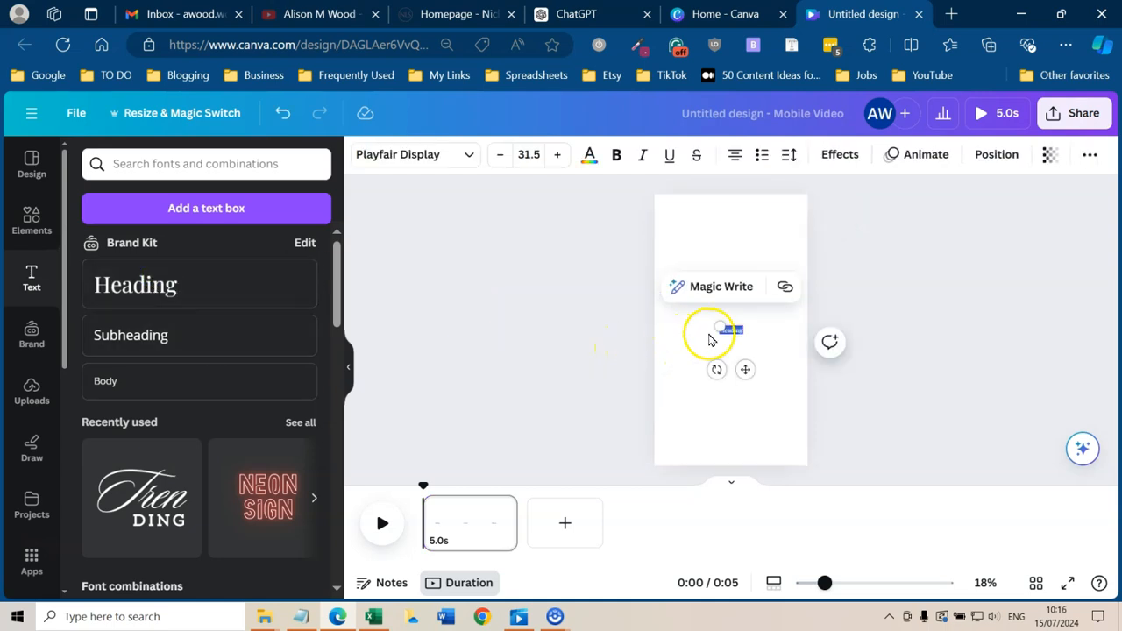
{"action": "left_click_drag", "start_coordinate": [716, 326], "coordinate": [732, 280]}
{"action": "left_click", "coordinate": [750, 350]}
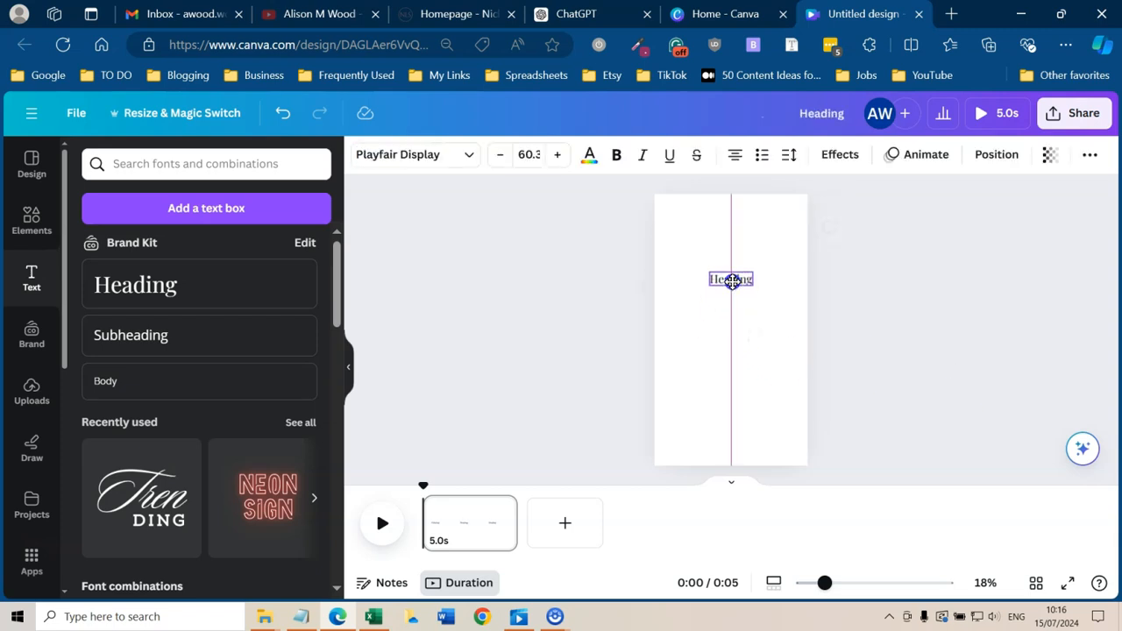
- Change the heading text's font to Montserrat and deselect the text box
{"action": "left_click", "coordinate": [390, 154]}
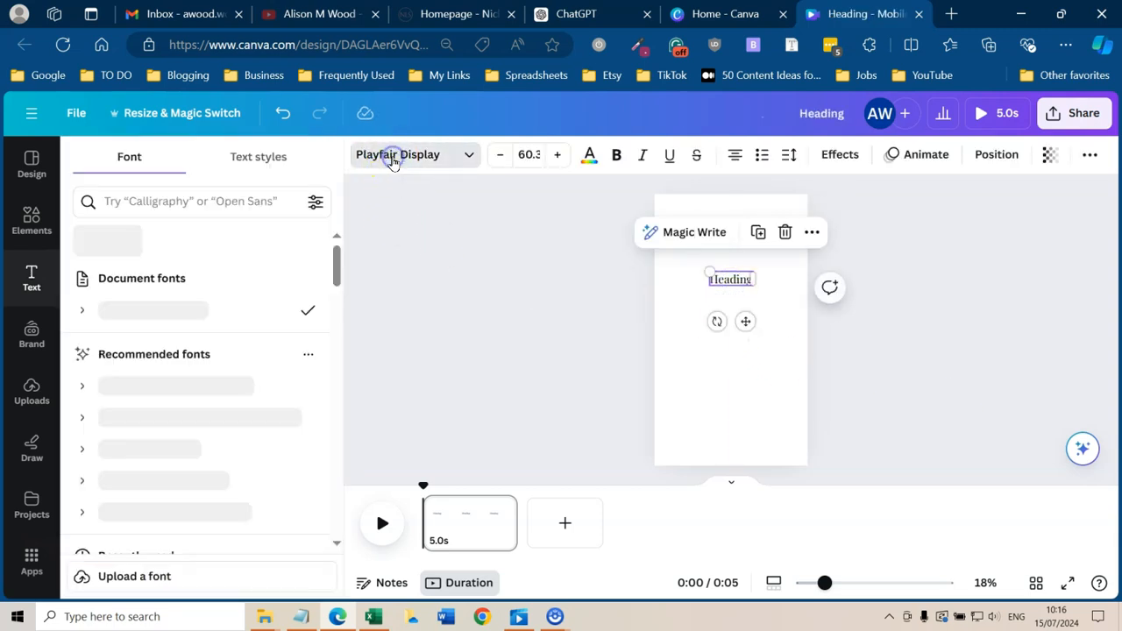
{"action": "scroll", "coordinate": [223, 367], "scroll_direction": "down", "scroll_amount": 1}
{"action": "scroll", "coordinate": [224, 366], "scroll_direction": "down", "scroll_amount": 1}
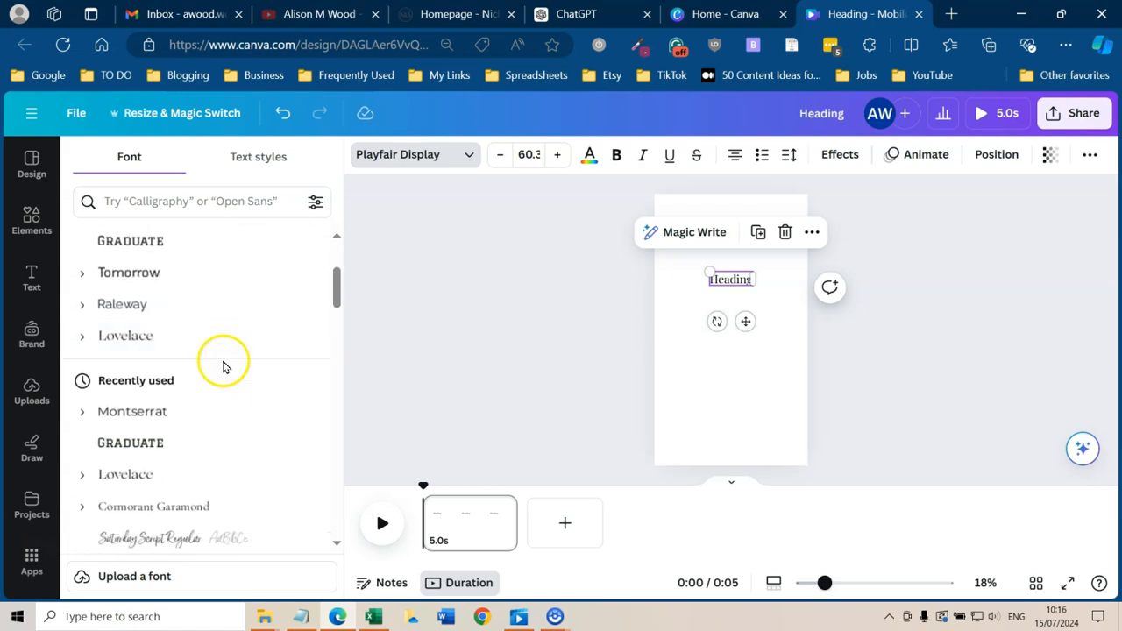
{"action": "left_click", "coordinate": [131, 412]}
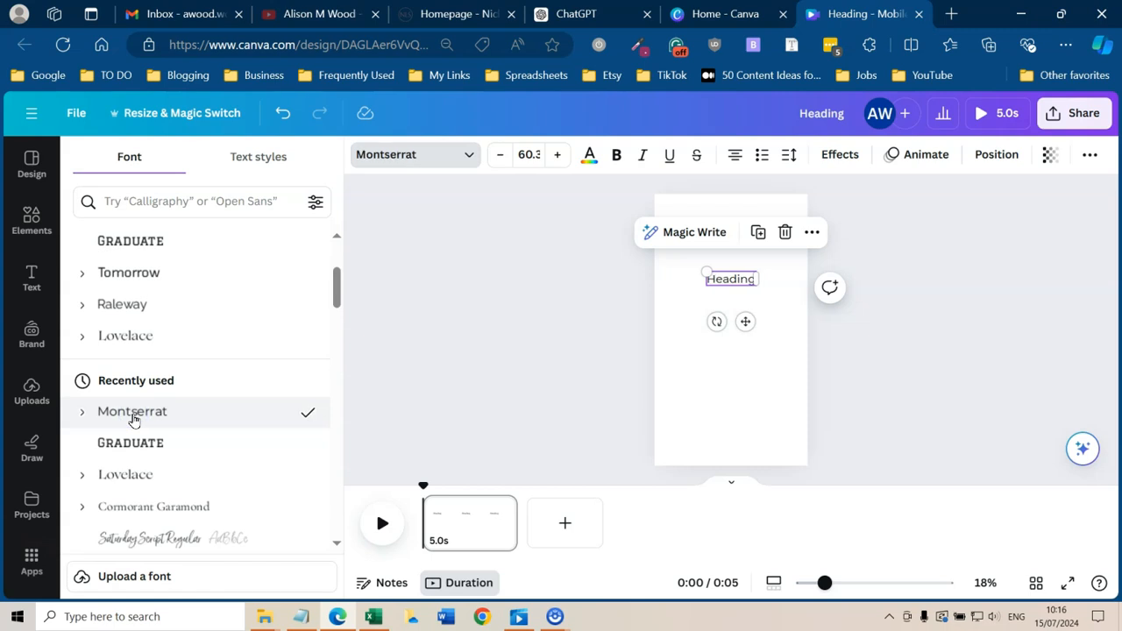
{"action": "left_click", "coordinate": [530, 399]}
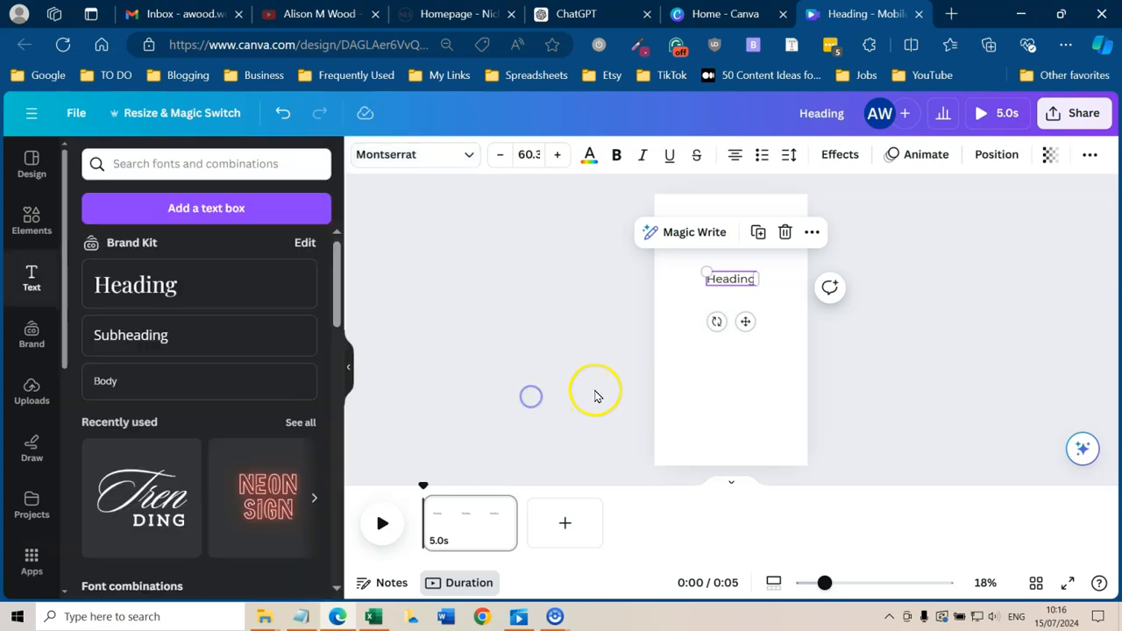
{"action": "left_click", "coordinate": [903, 396]}
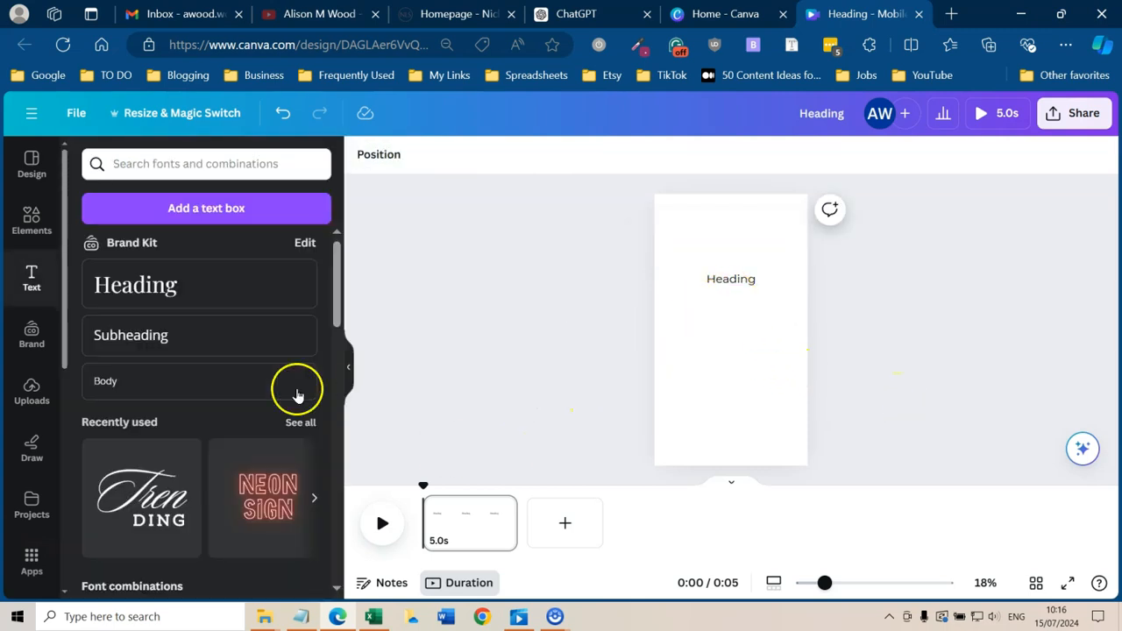
- Start a Bulk create and upload the self_care_journaling_prompts file from the Desktop as its data
{"action": "scroll", "coordinate": [31, 364], "scroll_direction": "down", "scroll_amount": 1}
{"action": "scroll", "coordinate": [30, 358], "scroll_direction": "down", "scroll_amount": 3}
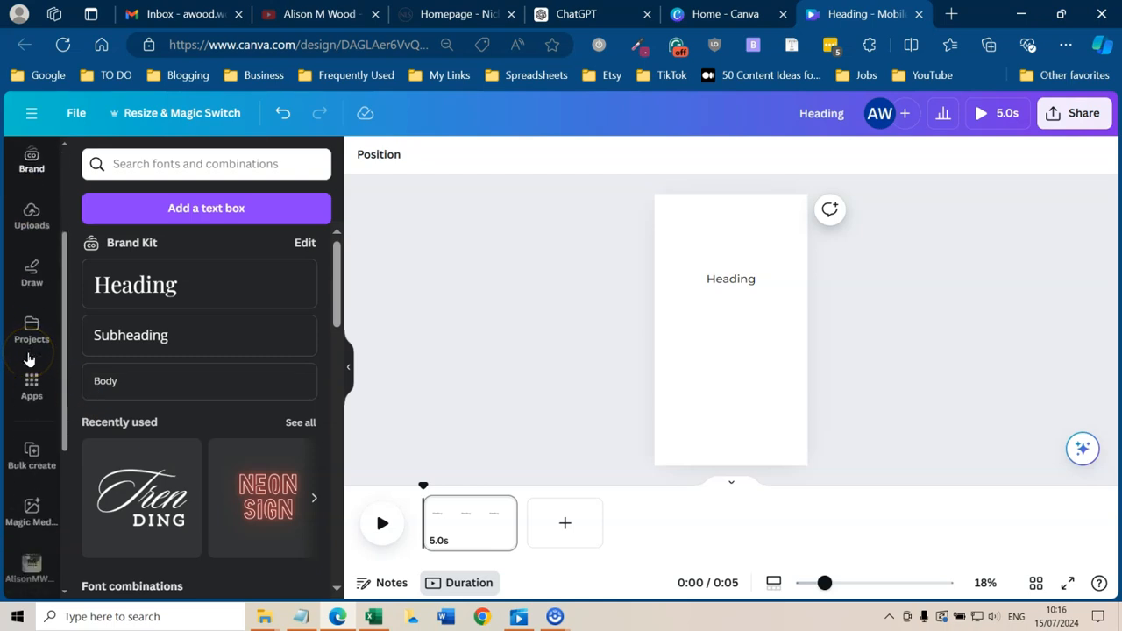
{"action": "left_click", "coordinate": [31, 451]}
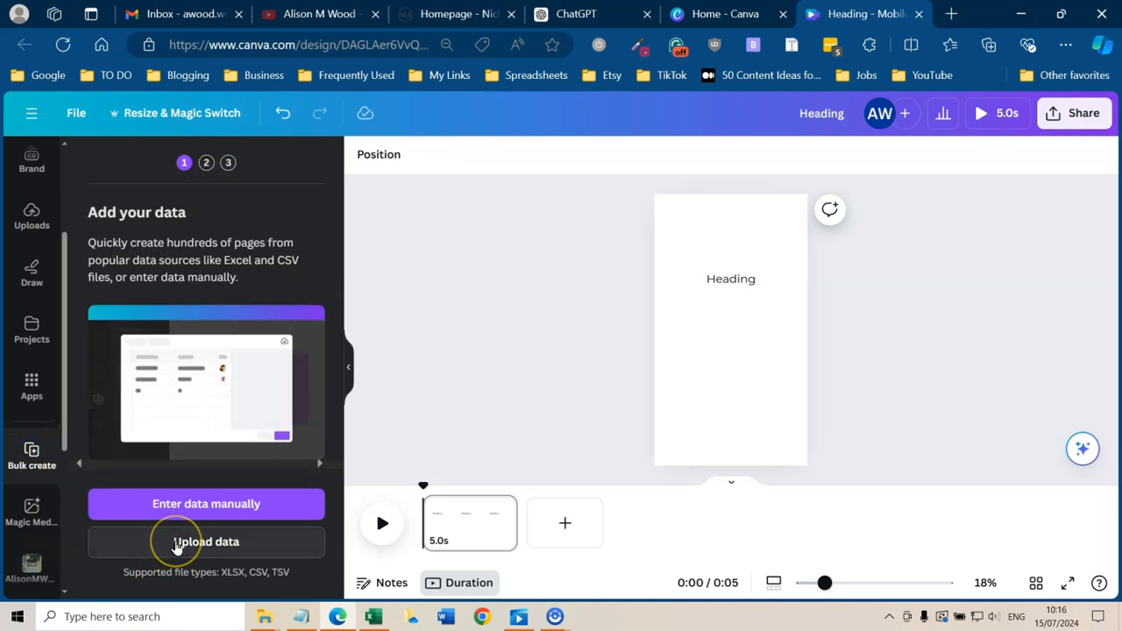
{"action": "left_click", "coordinate": [225, 547]}
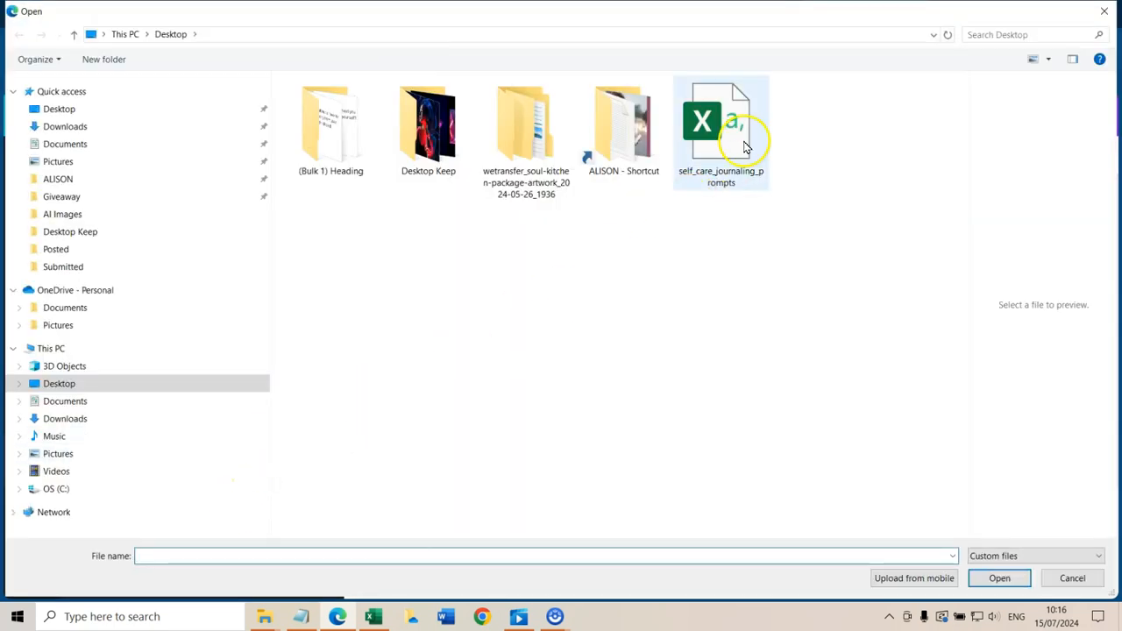
{"action": "left_click", "coordinate": [744, 145]}
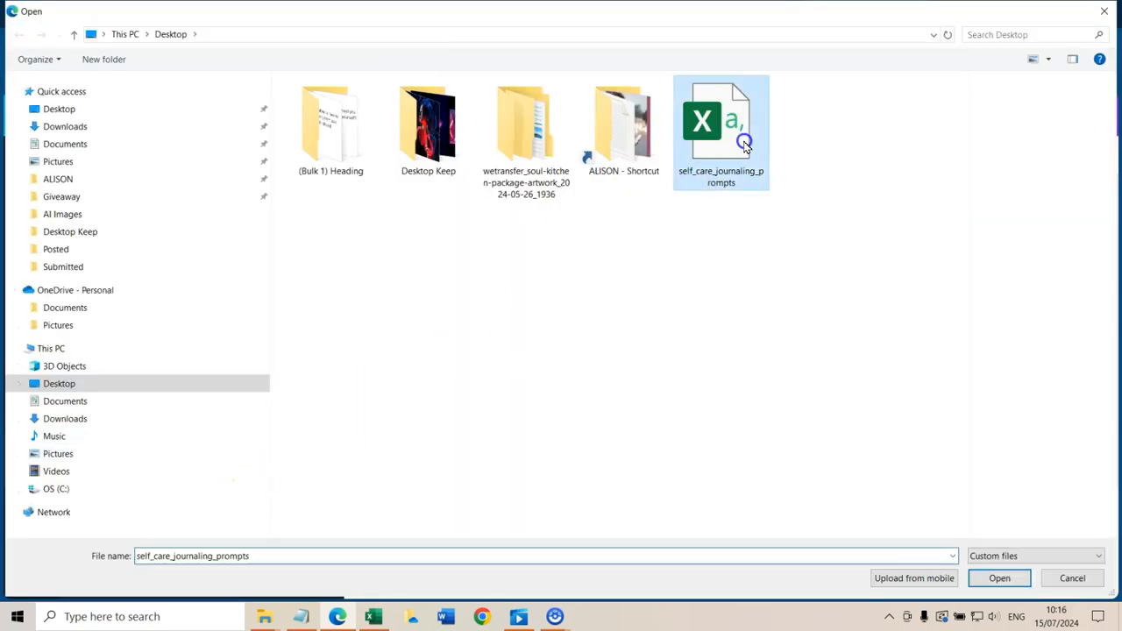
{"action": "double_click", "coordinate": [744, 144]}
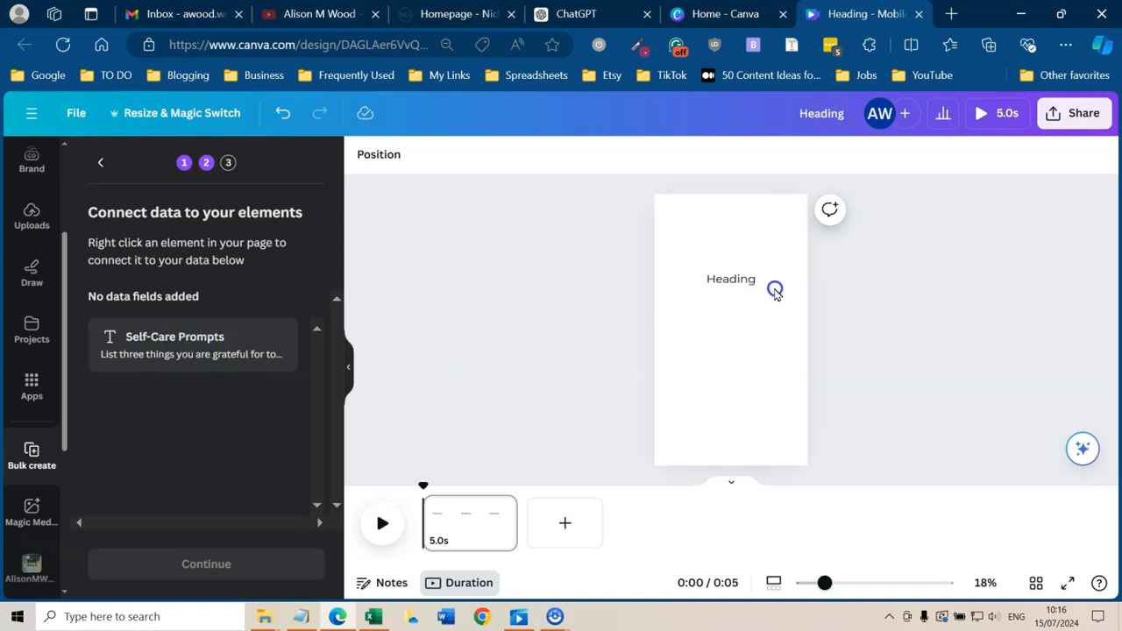
- Connect the heading text to the Self-Care Prompts data field and generate all 31 designs
{"action": "left_click", "coordinate": [741, 280]}
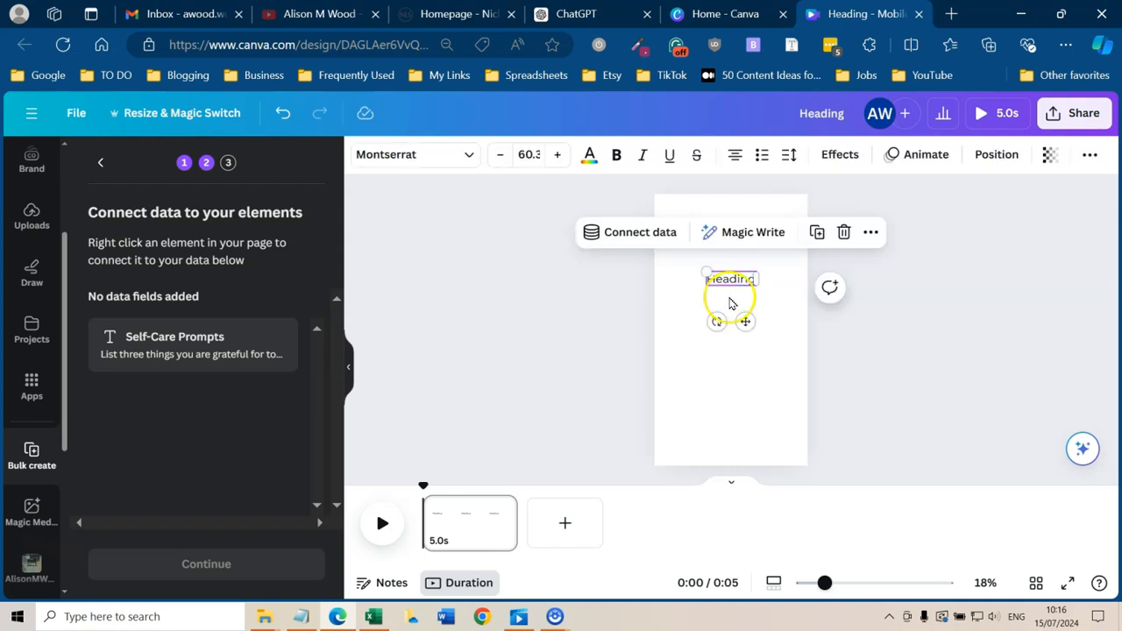
{"action": "left_click", "coordinate": [628, 233]}
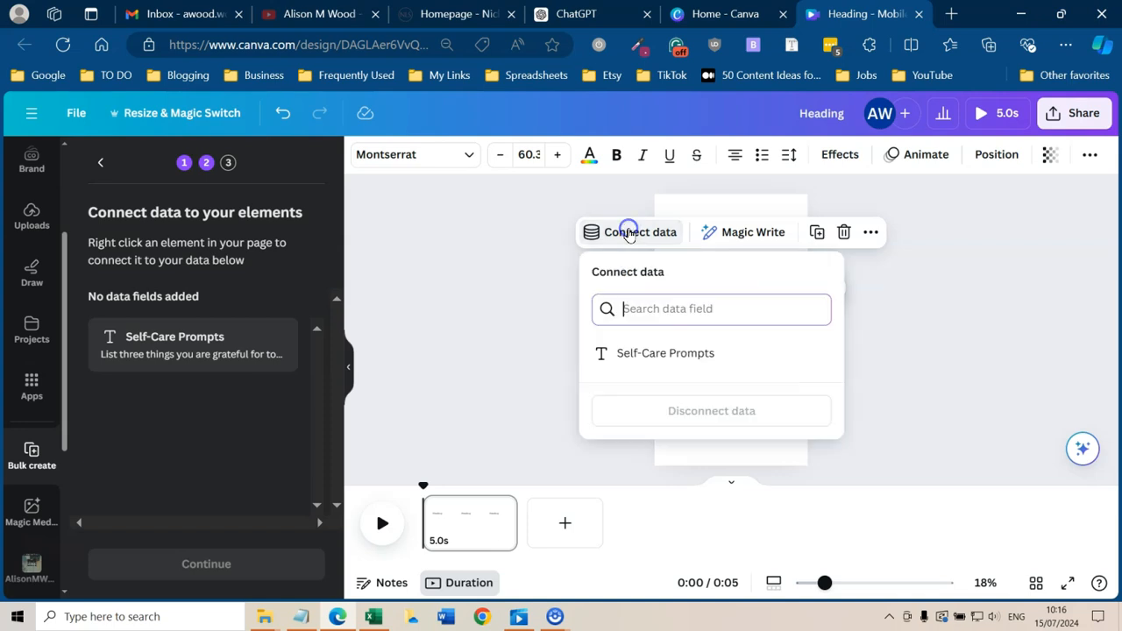
{"action": "left_click", "coordinate": [638, 356]}
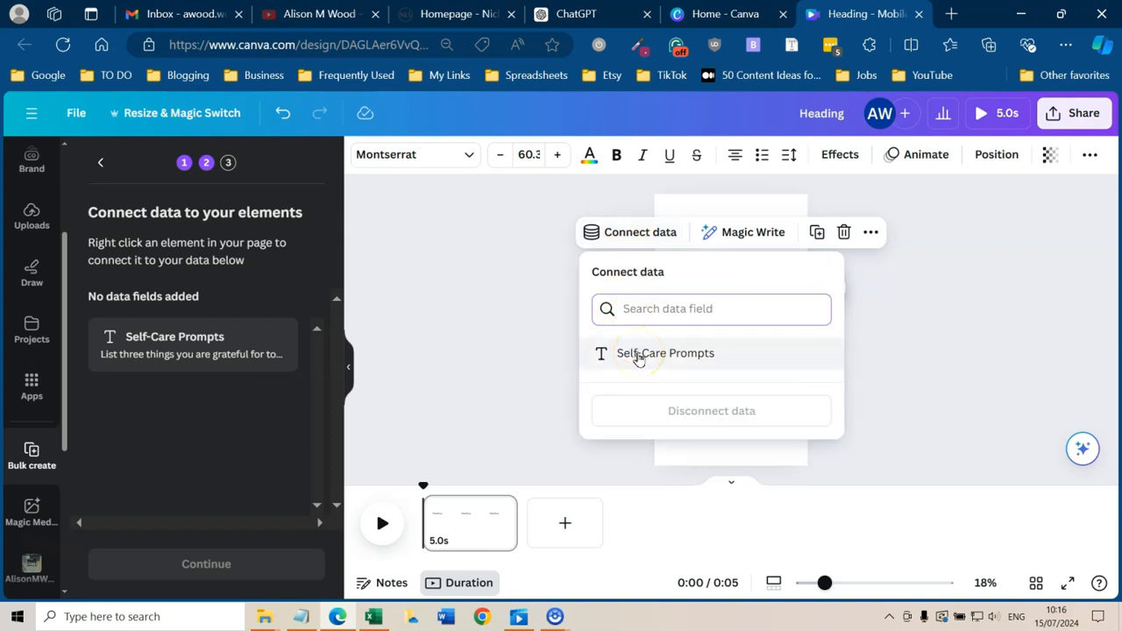
{"action": "left_click", "coordinate": [638, 355]}
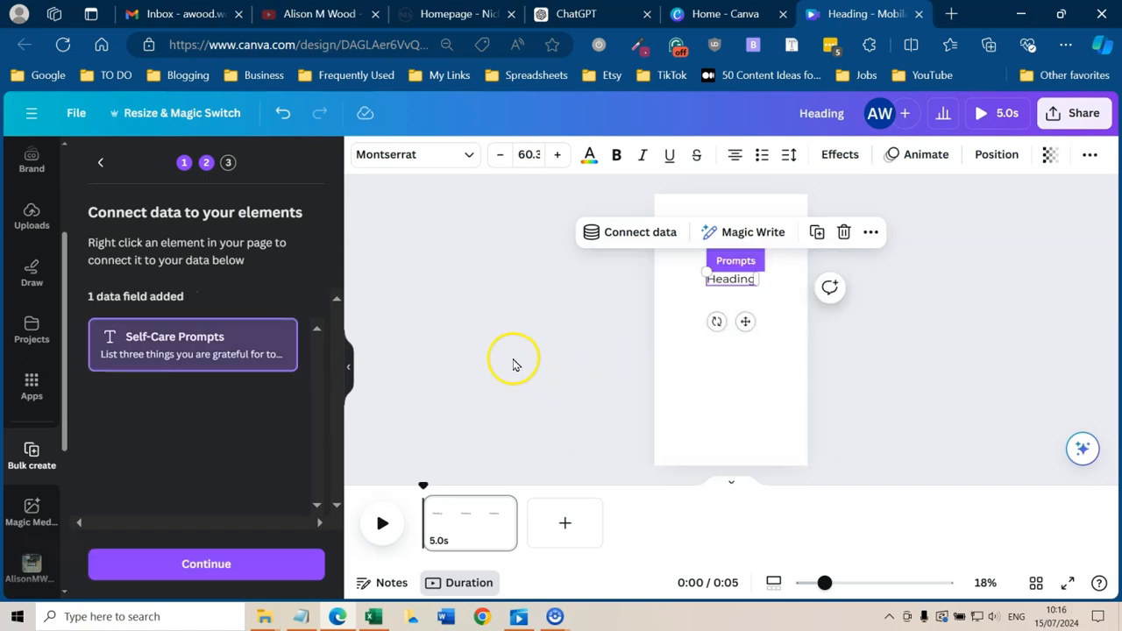
{"action": "left_click", "coordinate": [203, 570]}
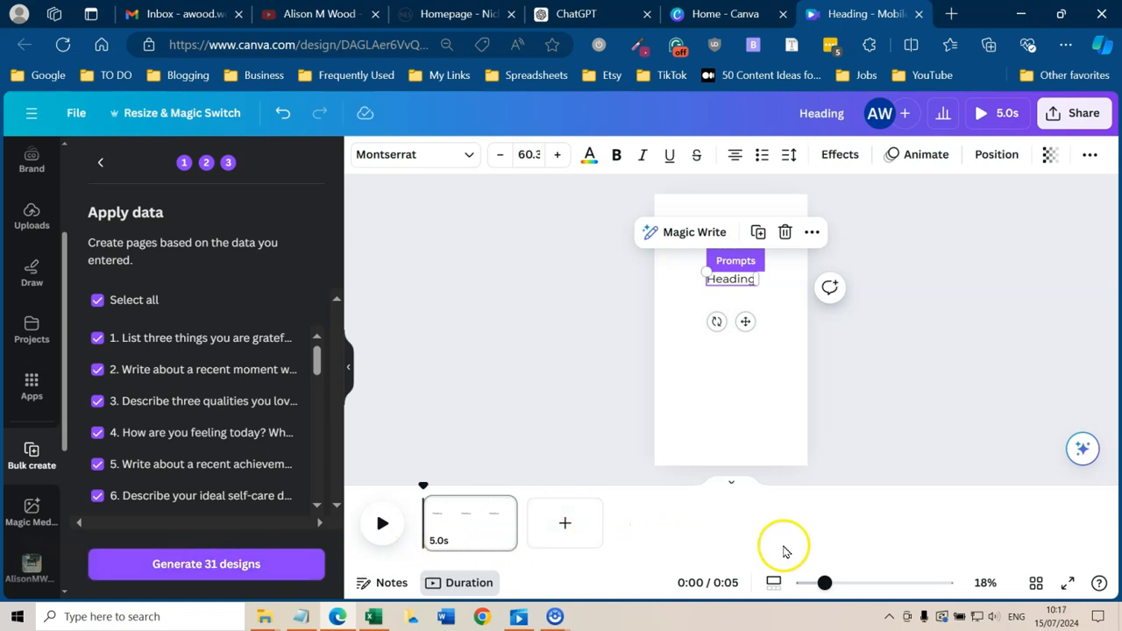
{"action": "left_click", "coordinate": [215, 566]}
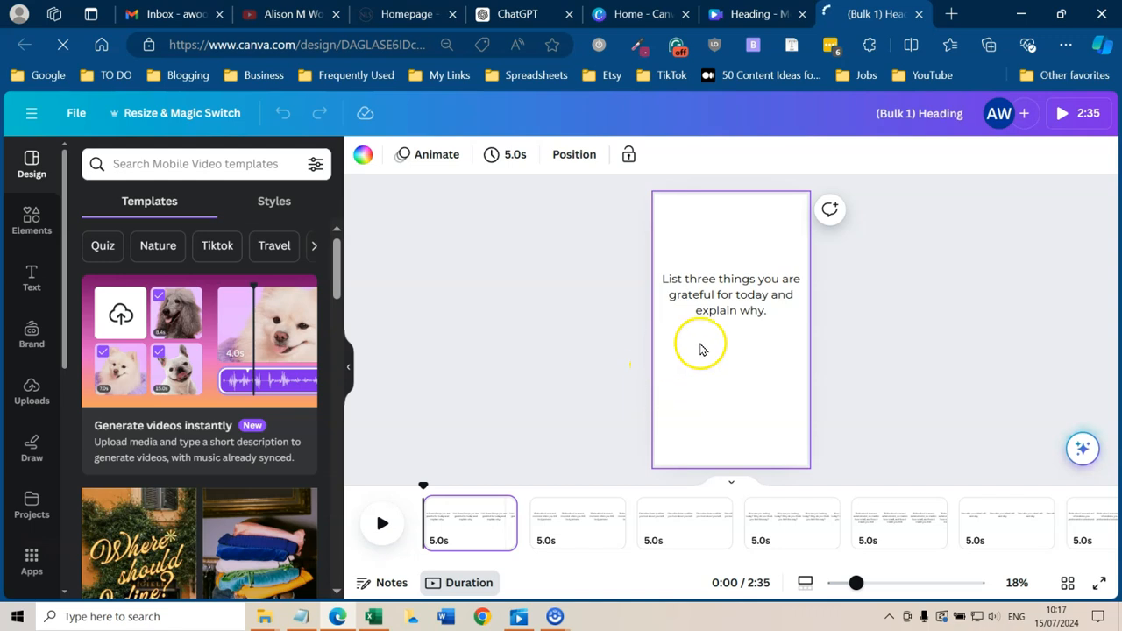
- Narrow the prompt text boxes on the first and second pages and centre each one on its page
{"action": "left_click", "coordinate": [727, 293]}
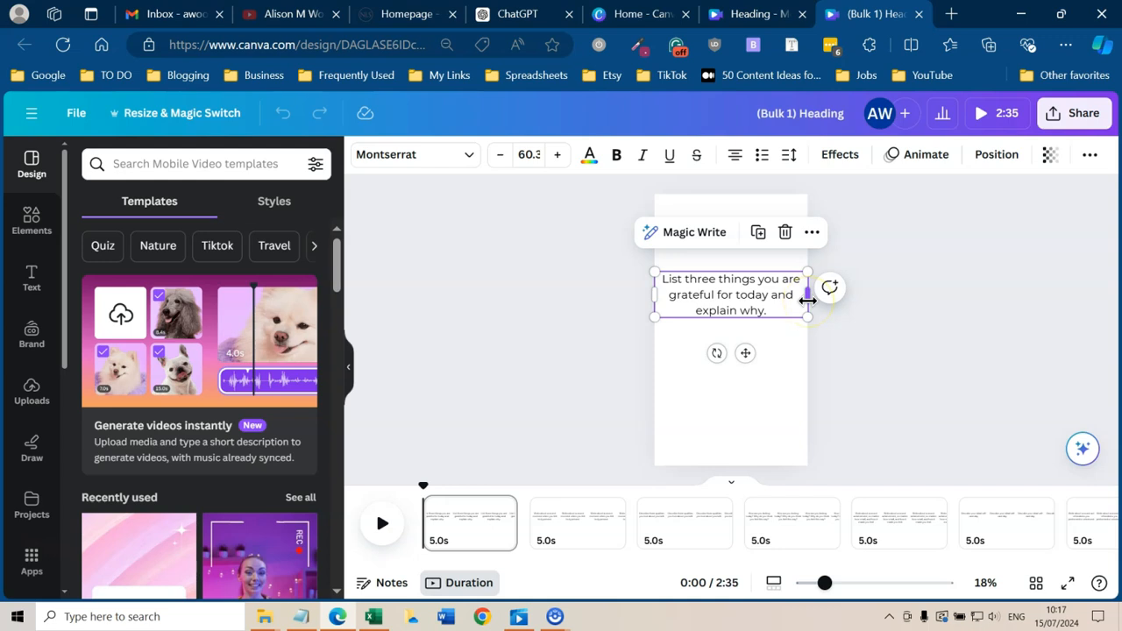
{"action": "left_click_drag", "start_coordinate": [799, 302], "coordinate": [734, 340]}
{"action": "left_click", "coordinate": [894, 371]}
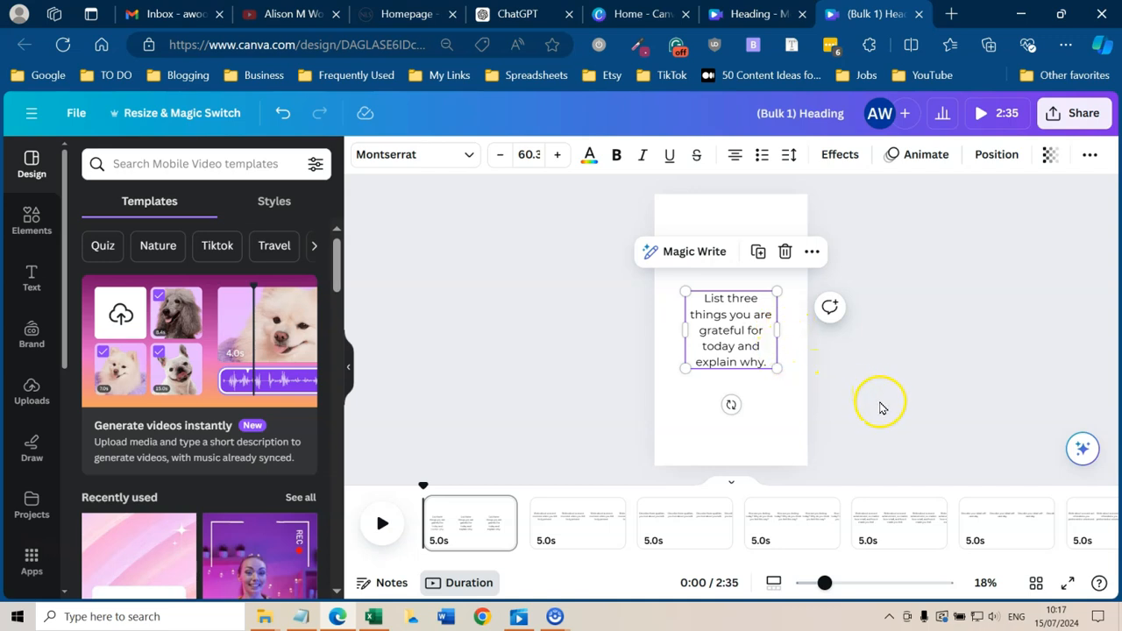
{"action": "left_click", "coordinate": [571, 526]}
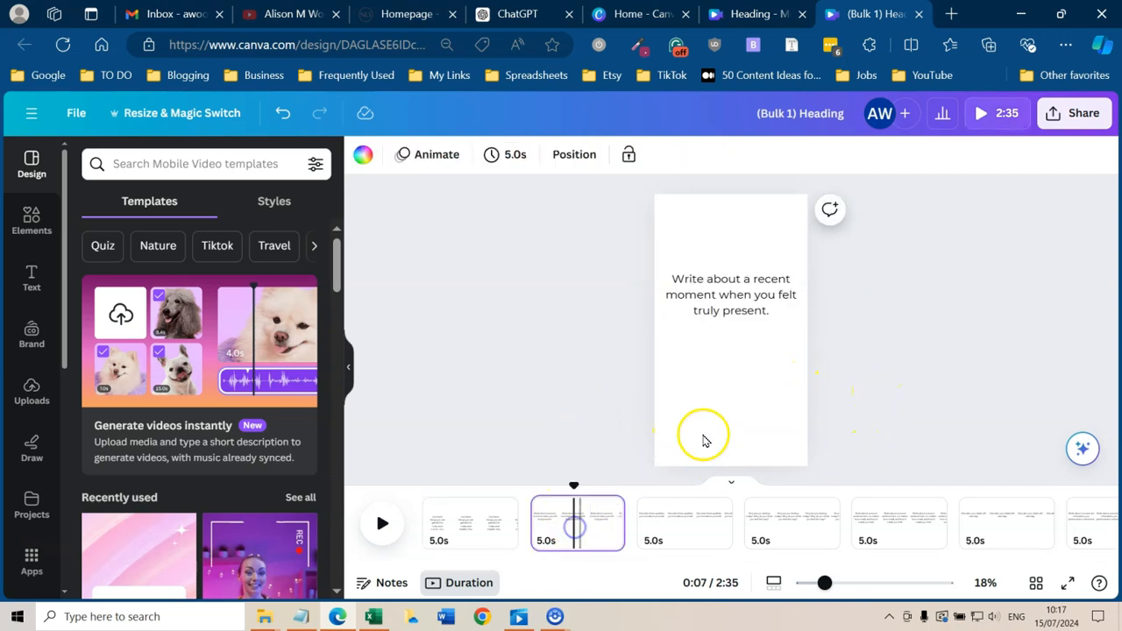
{"action": "left_click", "coordinate": [729, 309]}
{"action": "left_click_drag", "start_coordinate": [808, 289], "coordinate": [726, 327]}
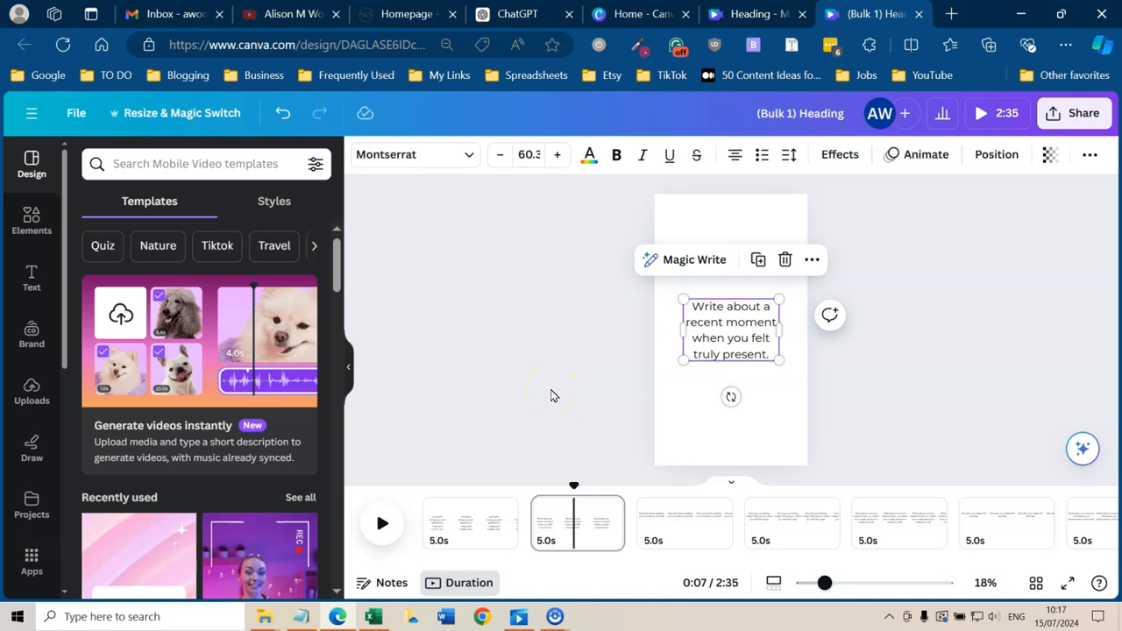
- Search the elements for "journaling" videos and set the 18-second clip of a woman writing by the sea as the first page's background
{"action": "left_click", "coordinate": [460, 523]}
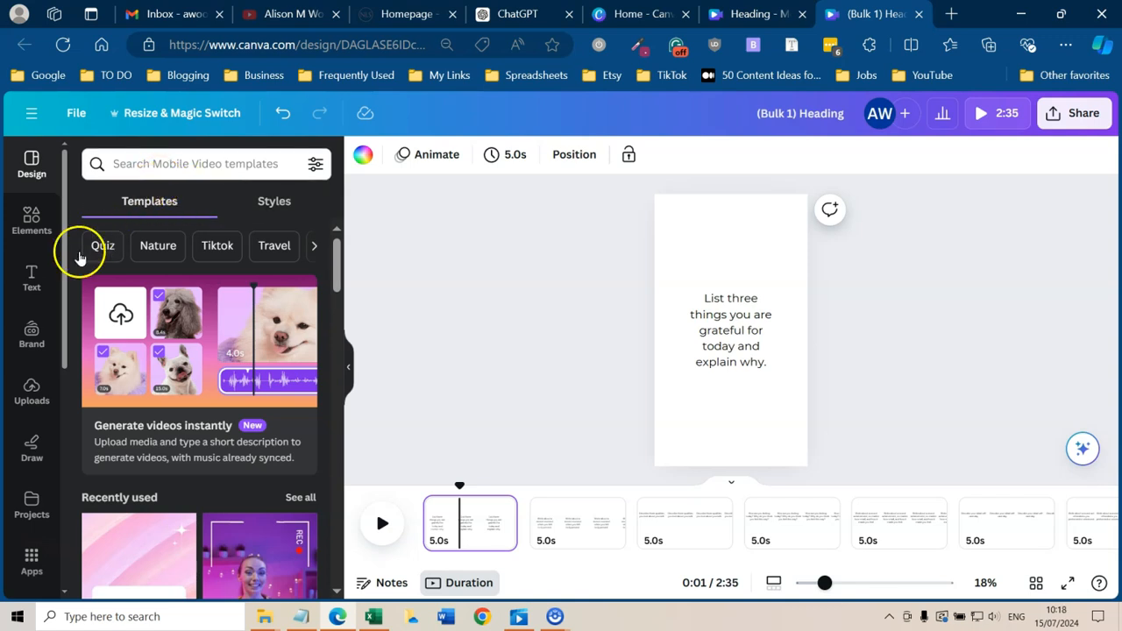
{"action": "left_click", "coordinate": [21, 231]}
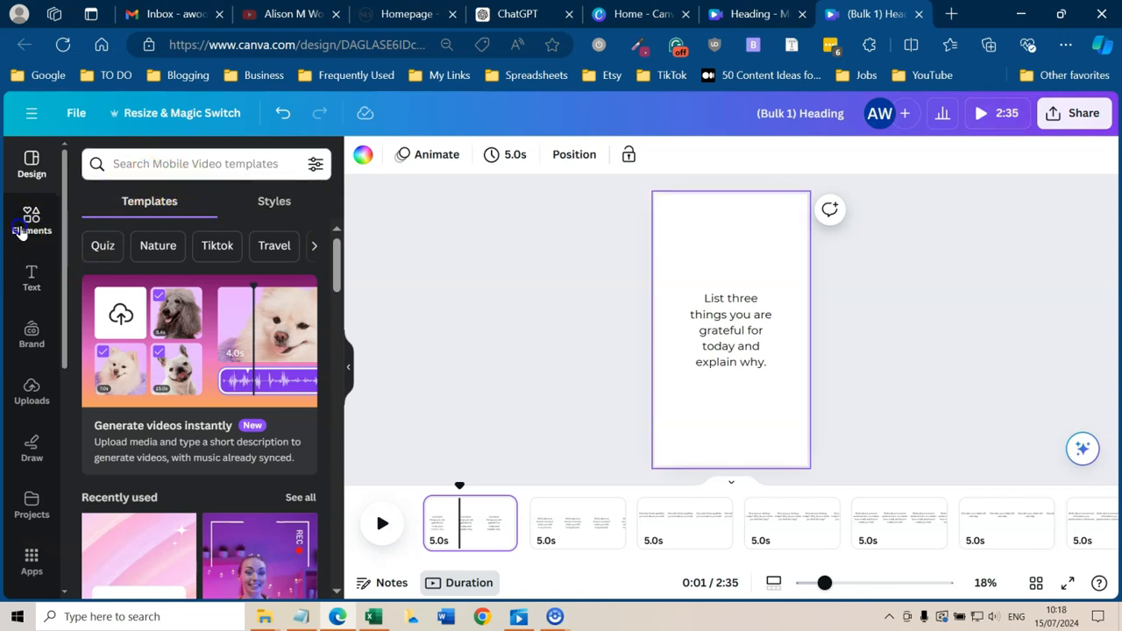
{"action": "left_click", "coordinate": [139, 165]}
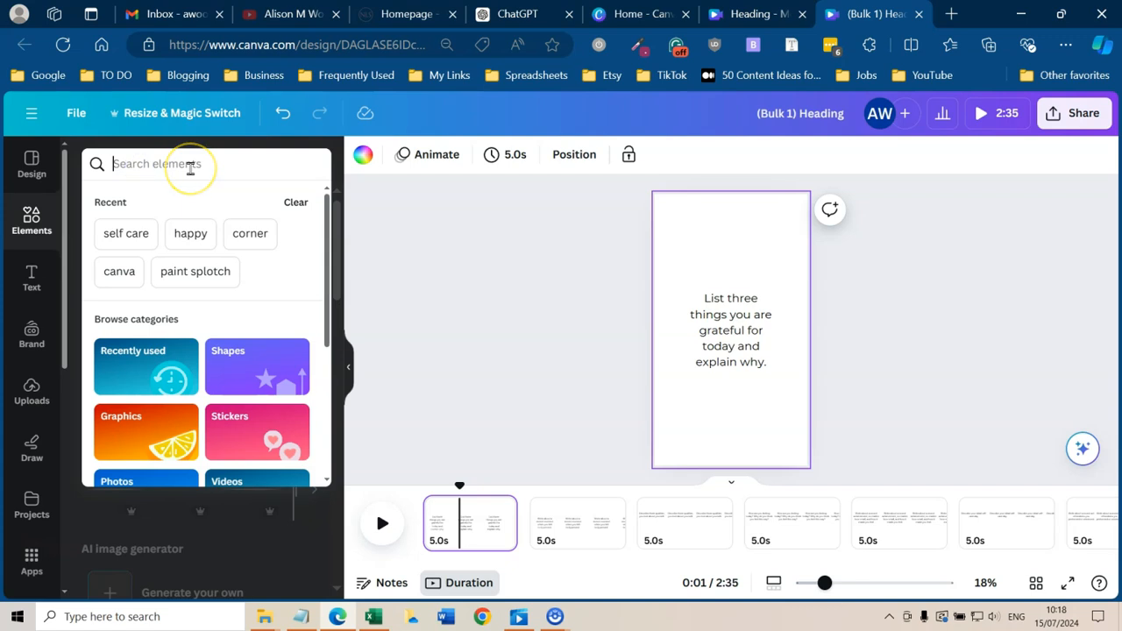
{"action": "type", "text": "jour"}
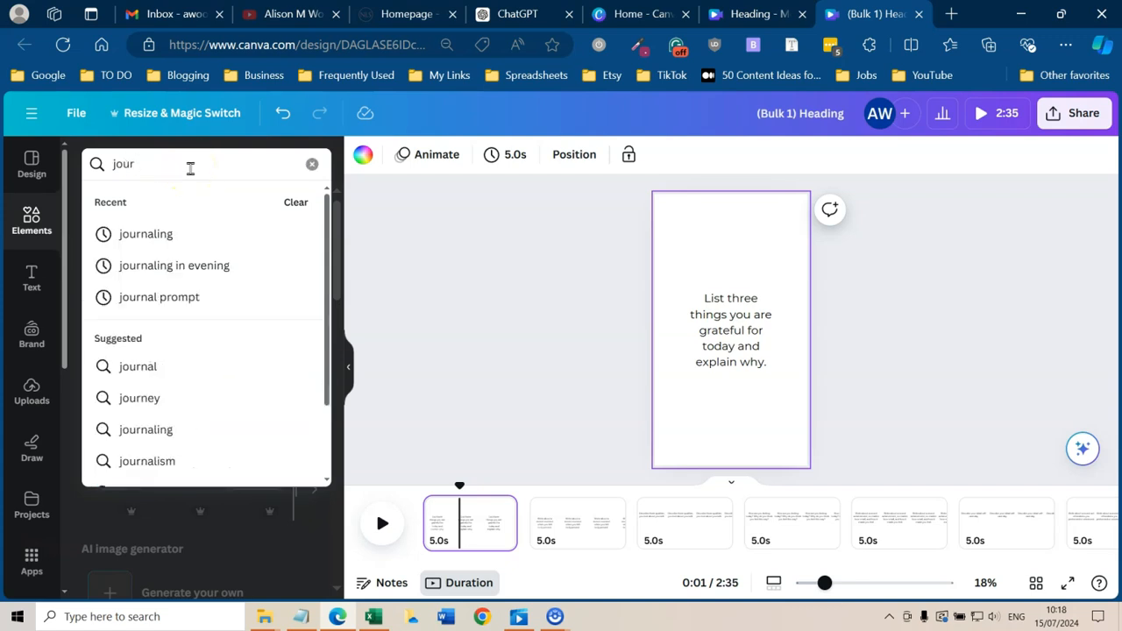
{"action": "left_click", "coordinate": [158, 233]}
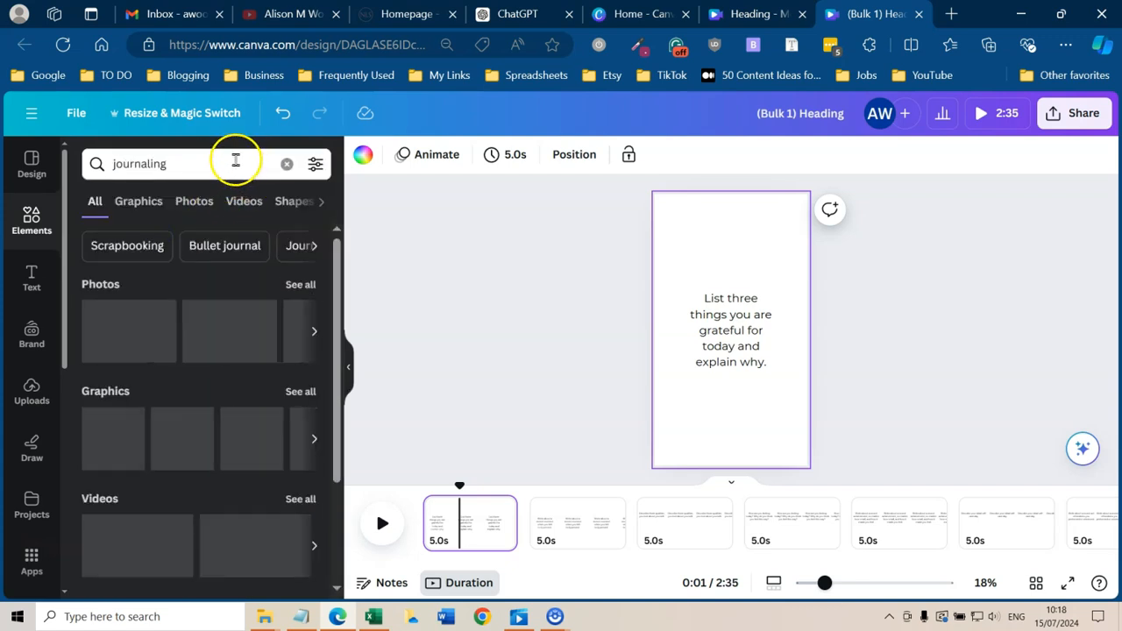
{"action": "left_click", "coordinate": [239, 201]}
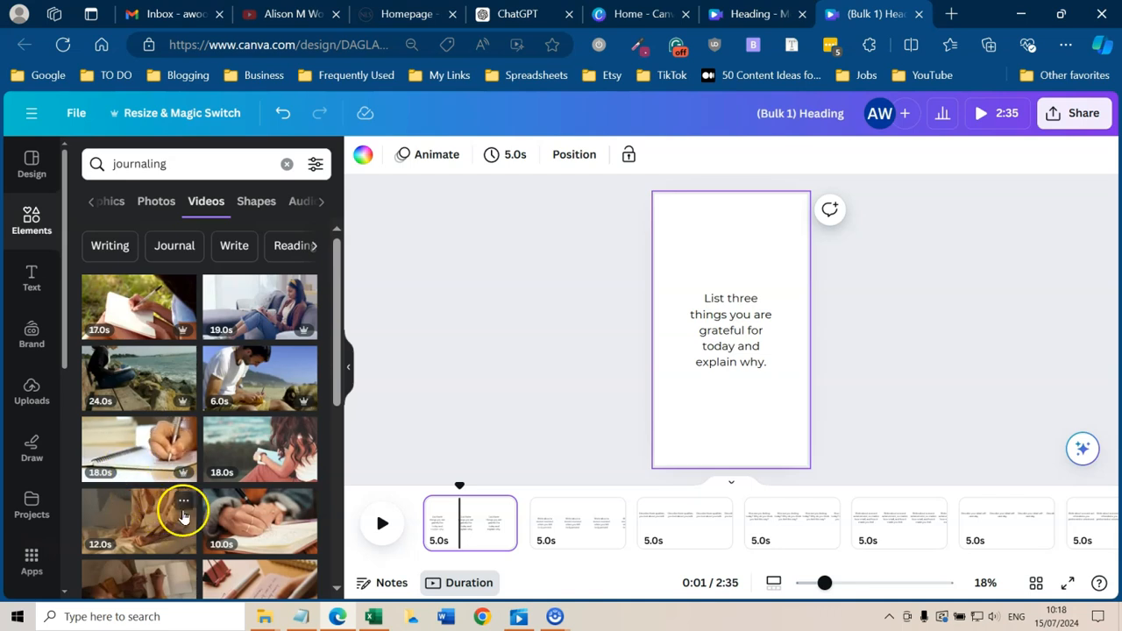
{"action": "scroll", "coordinate": [213, 458], "scroll_direction": "down", "scroll_amount": 2}
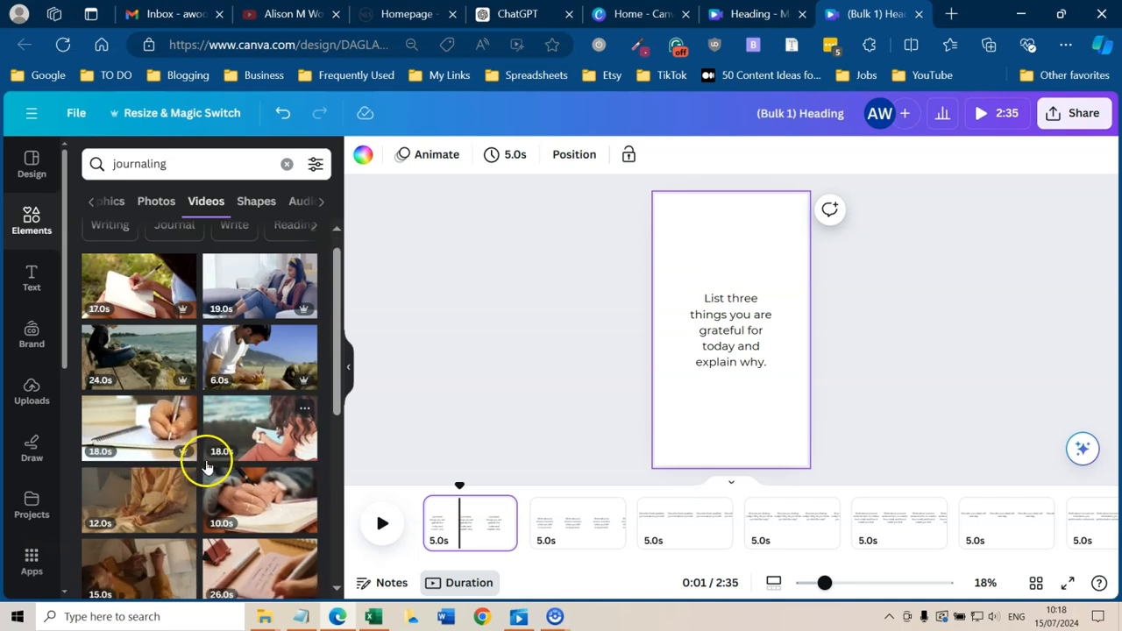
{"action": "left_click_drag", "start_coordinate": [233, 375], "coordinate": [619, 378]}
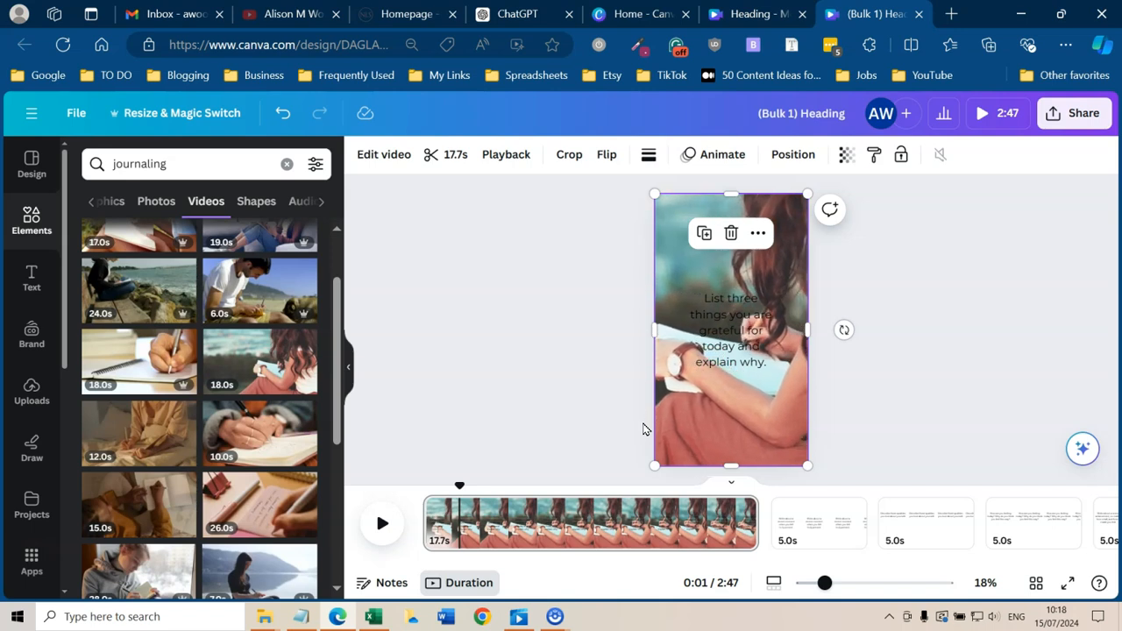
- Apply the Background text effect to the first page's prompt and set the effect's colour to black
{"action": "left_click", "coordinate": [690, 355]}
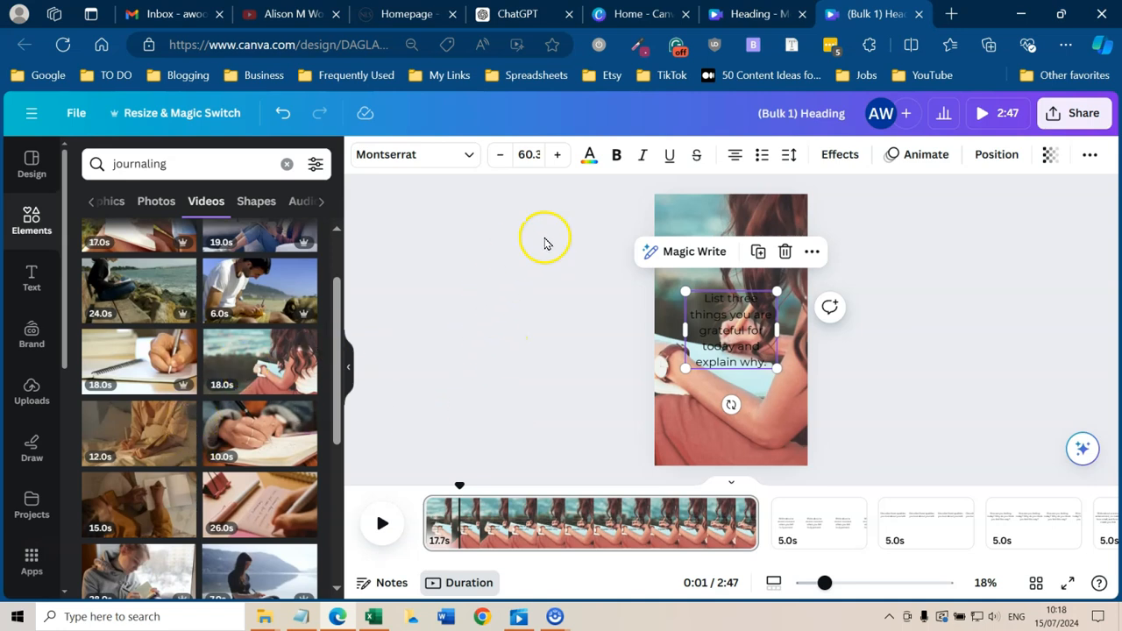
{"action": "left_click", "coordinate": [839, 156]}
{"action": "scroll", "coordinate": [175, 390], "scroll_direction": "down", "scroll_amount": 1}
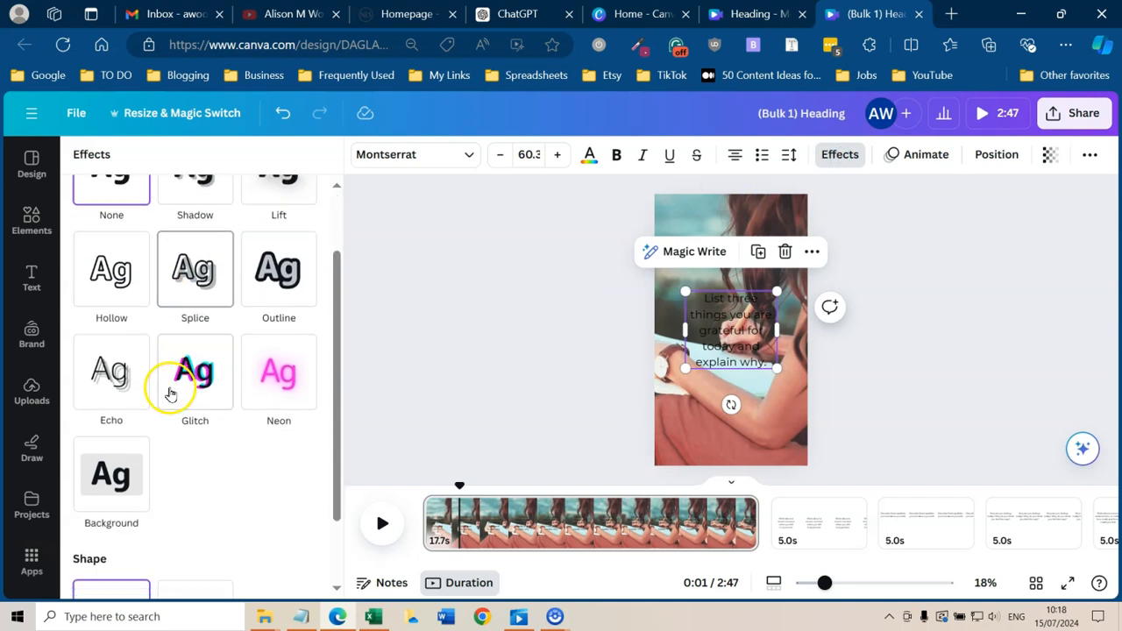
{"action": "left_click", "coordinate": [122, 495]}
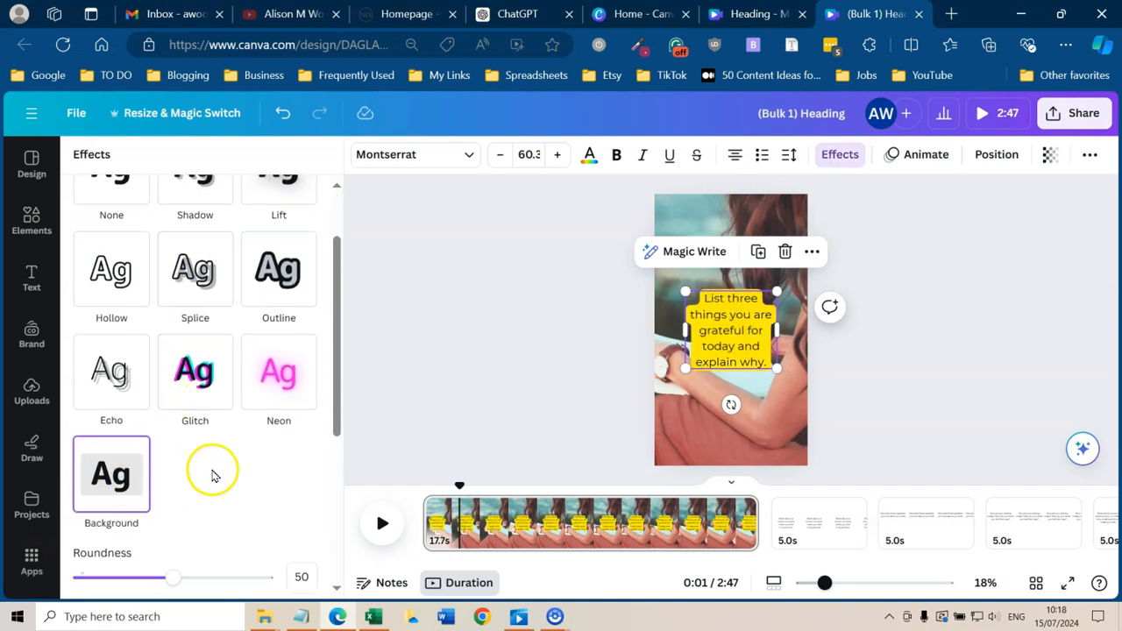
{"action": "scroll", "coordinate": [219, 460], "scroll_direction": "down", "scroll_amount": 3}
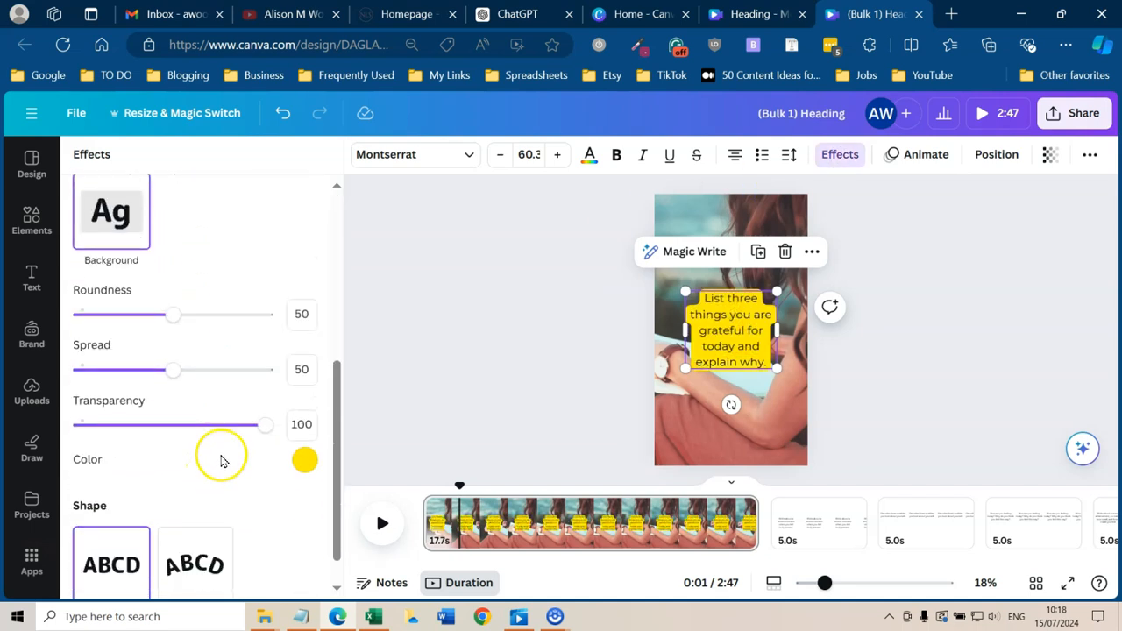
{"action": "left_click", "coordinate": [304, 459]}
{"action": "scroll", "coordinate": [187, 400], "scroll_direction": "down", "scroll_amount": 3}
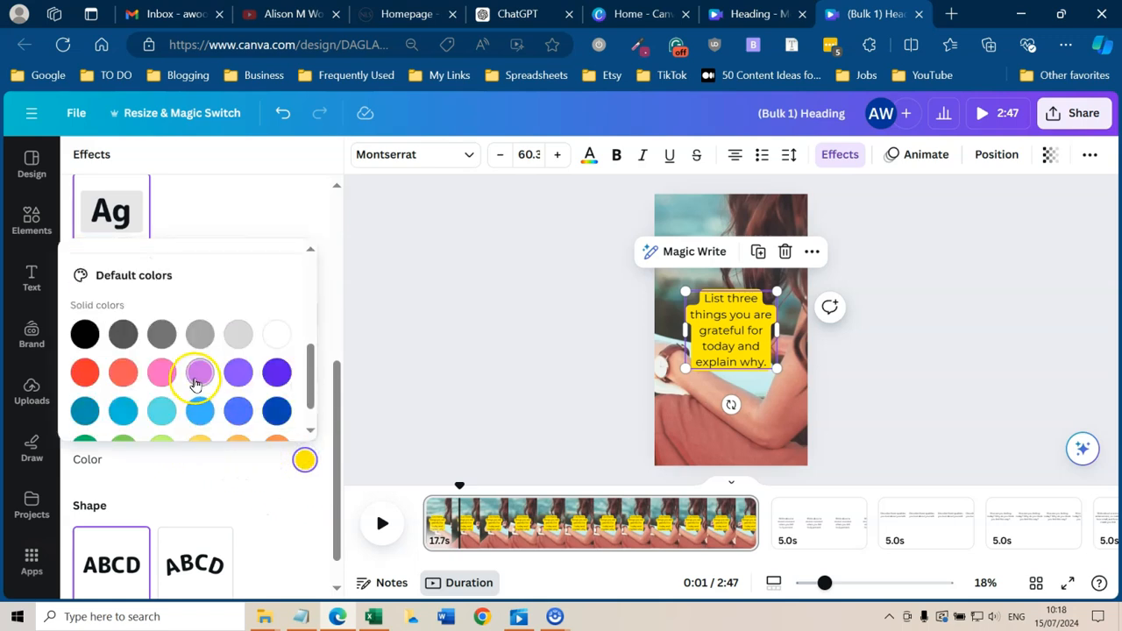
- Change the colour of the first page's prompt text to white
{"action": "double_click", "coordinate": [725, 343]}
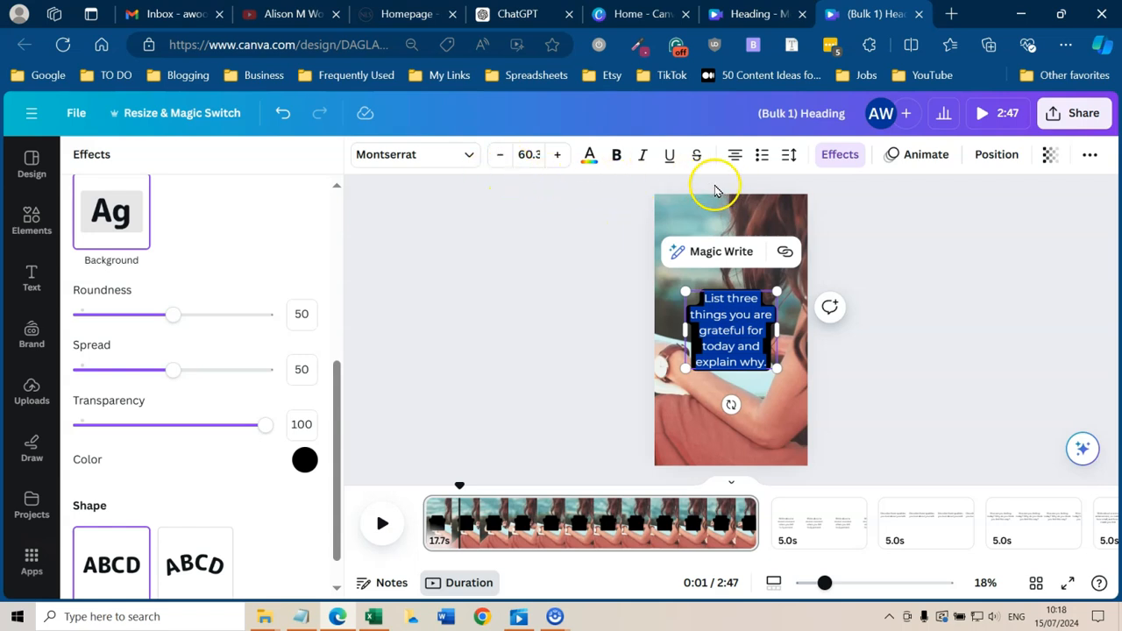
{"action": "left_click", "coordinate": [589, 158]}
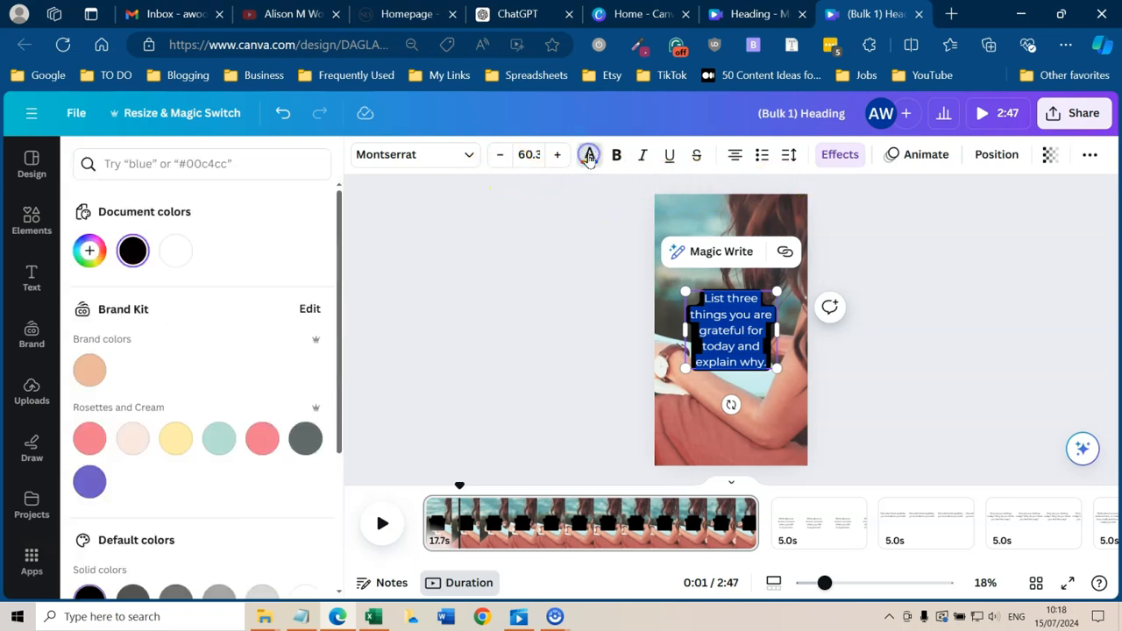
{"action": "left_click", "coordinate": [180, 252]}
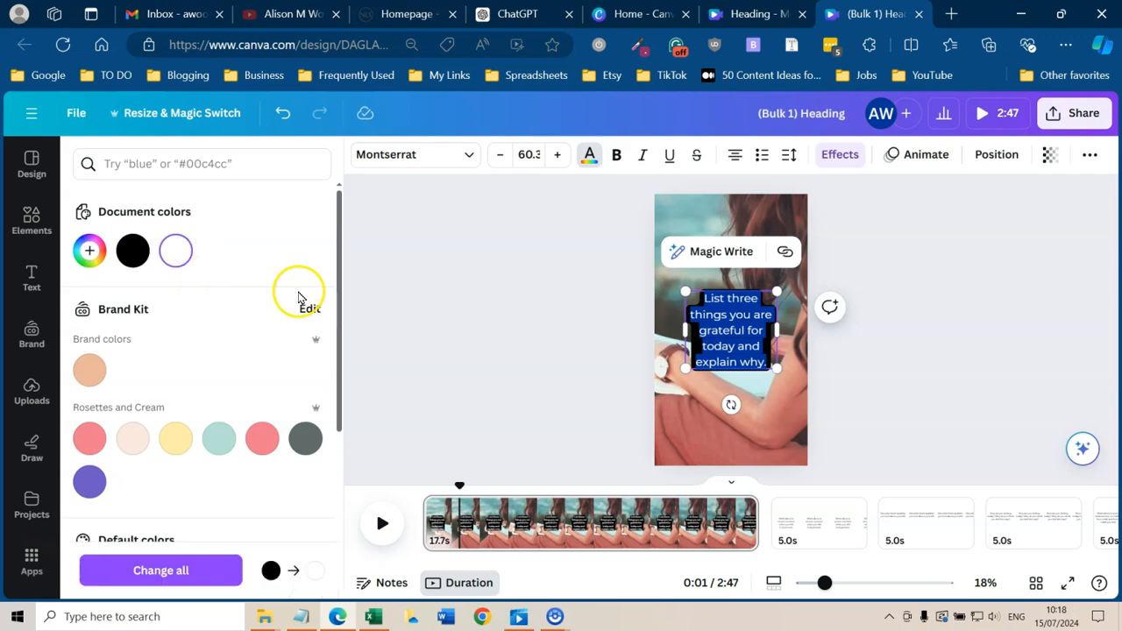
{"action": "left_click", "coordinate": [568, 364]}
{"action": "left_click", "coordinate": [506, 368]}
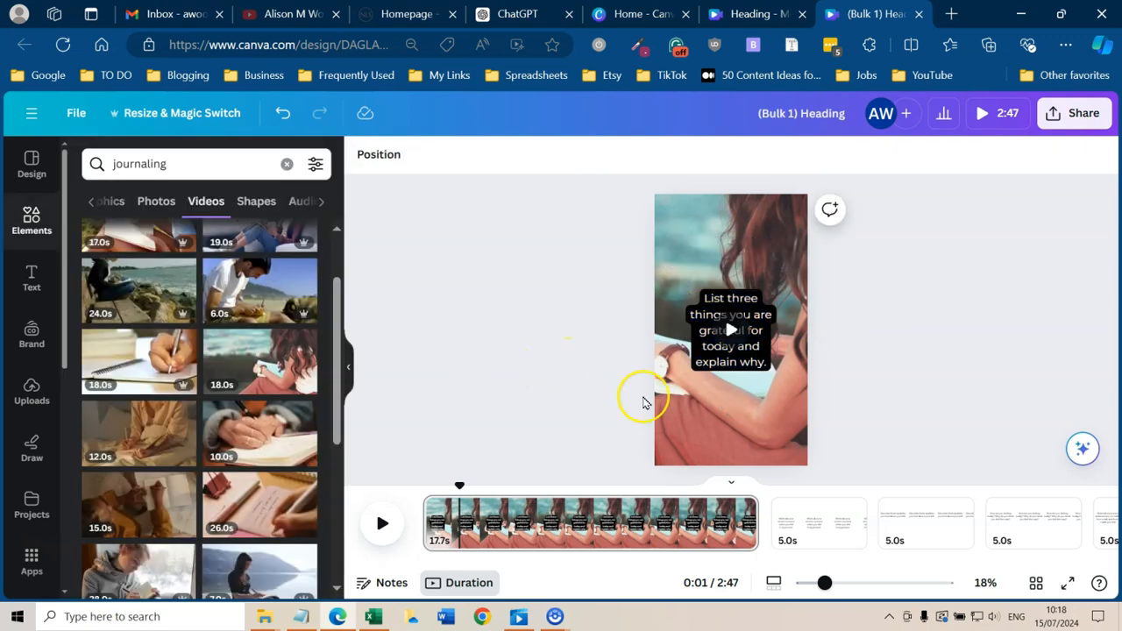
- Set the transparency of the Background effect on the first page's prompt to about 52
{"action": "mouse_move", "coordinate": [738, 340]}
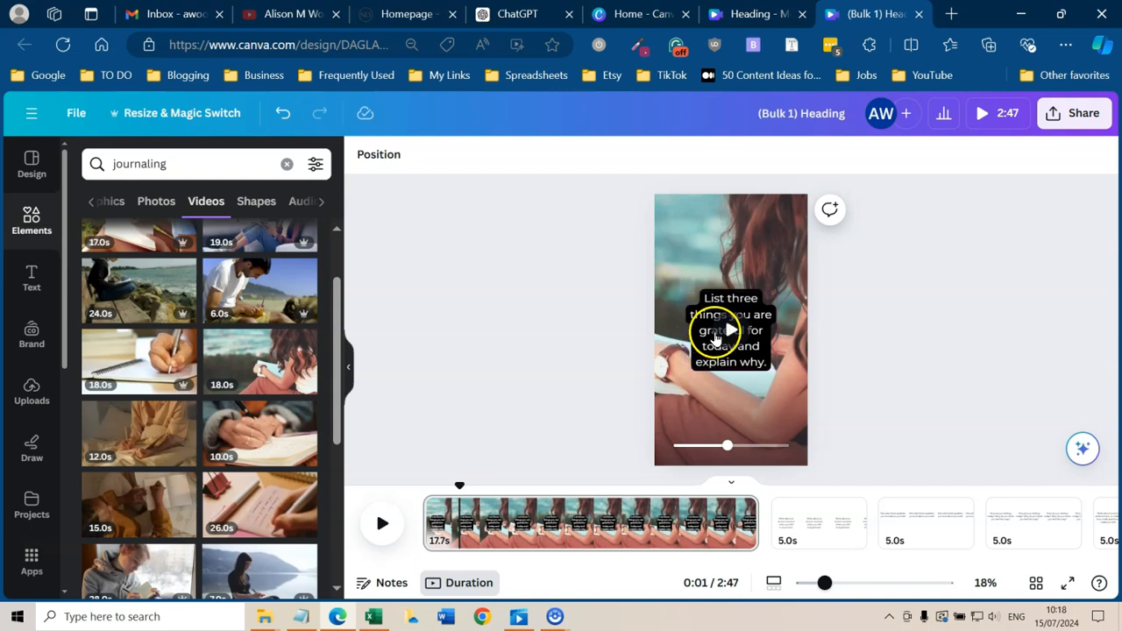
{"action": "left_click", "coordinate": [698, 359]}
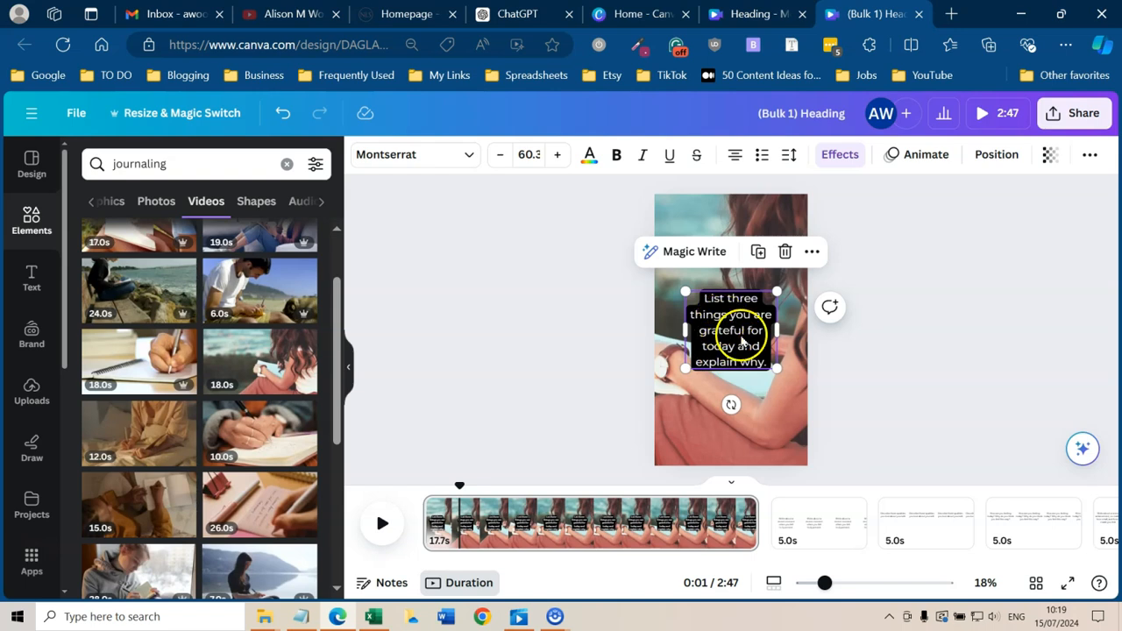
{"action": "left_click", "coordinate": [839, 163]}
{"action": "scroll", "coordinate": [184, 452], "scroll_direction": "down", "scroll_amount": 2}
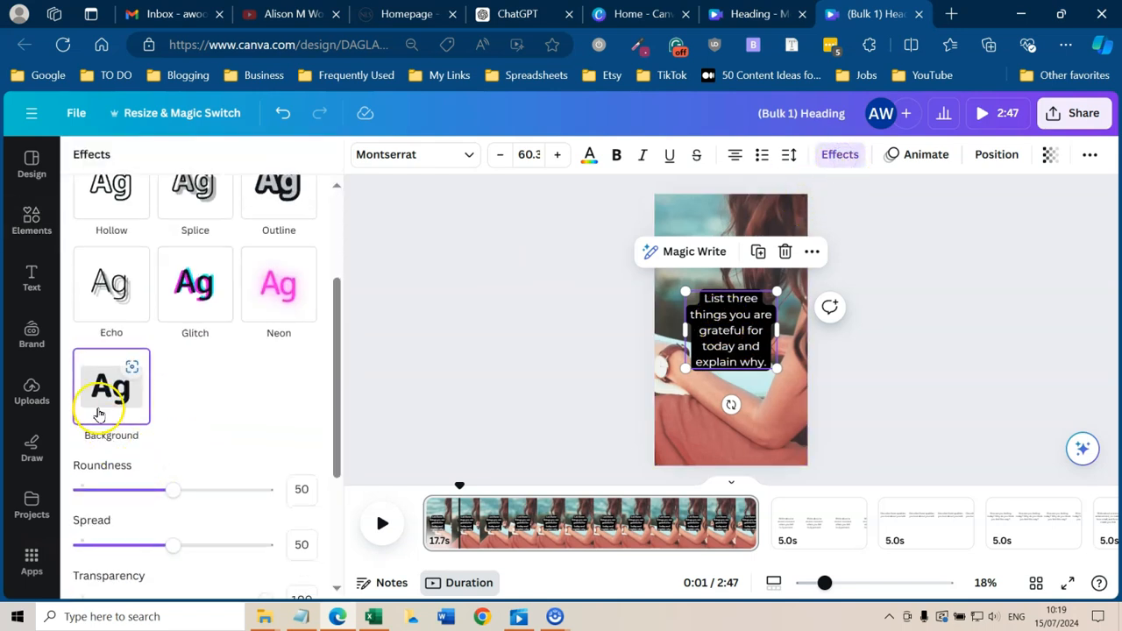
{"action": "scroll", "coordinate": [170, 421], "scroll_direction": "down", "scroll_amount": 2}
{"action": "left_click_drag", "start_coordinate": [268, 430], "coordinate": [172, 430]}
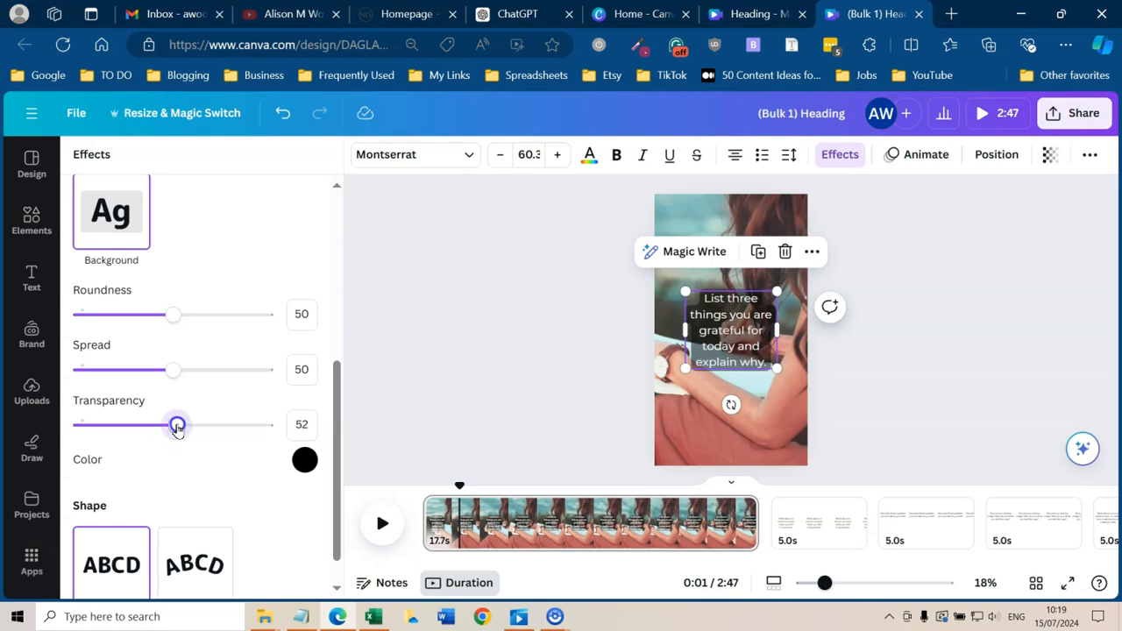
{"action": "left_click", "coordinate": [513, 336]}
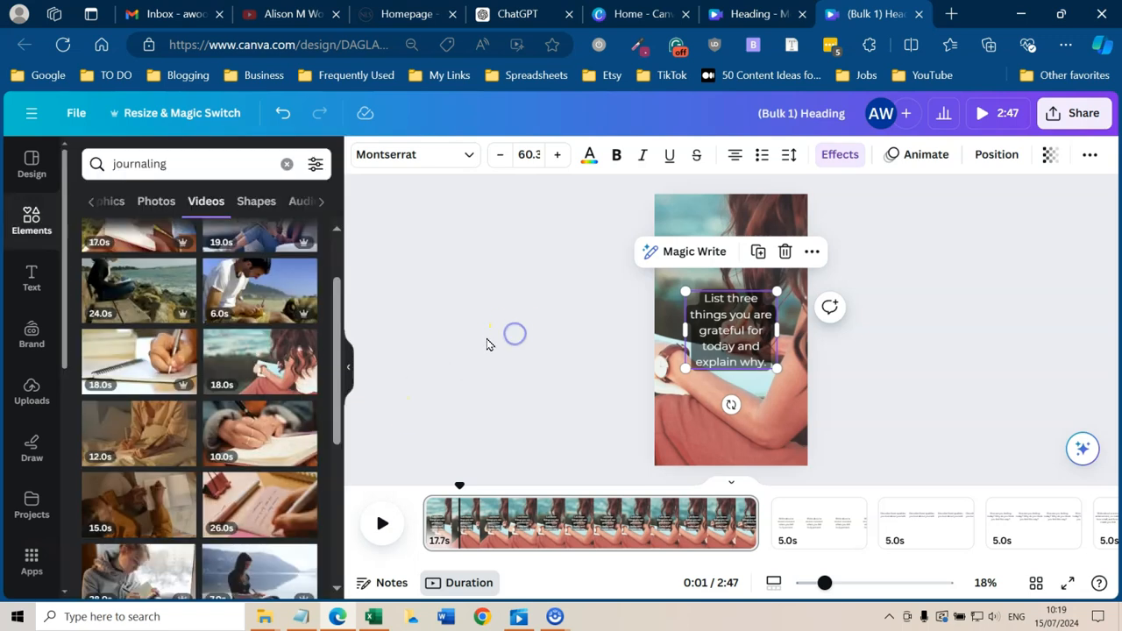
{"action": "left_click", "coordinate": [512, 351]}
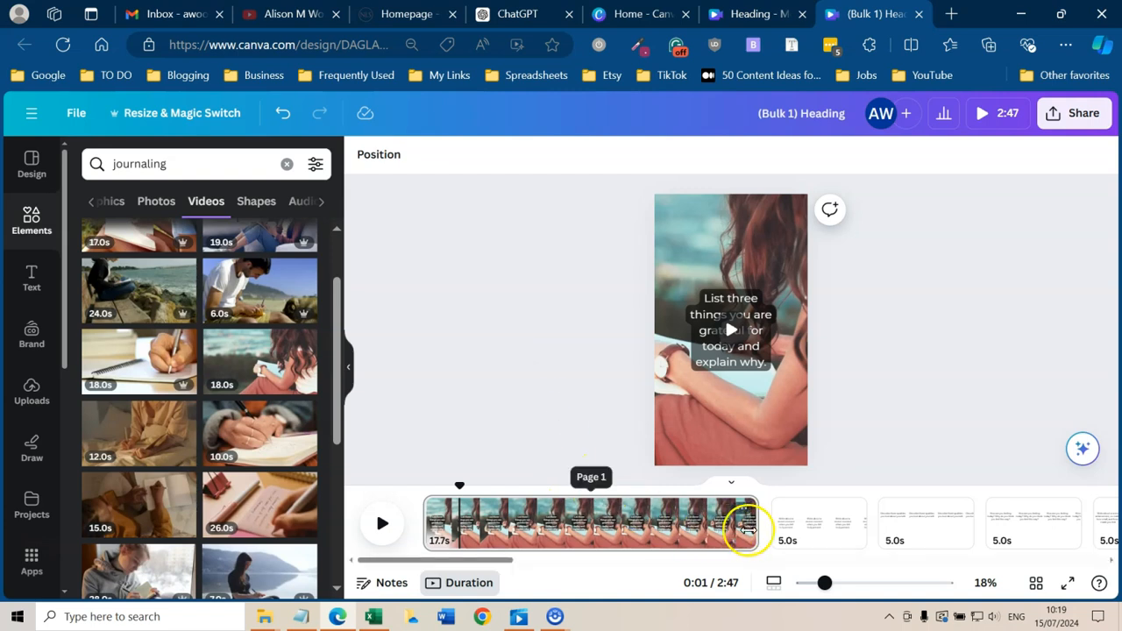
- Shorten the first page to 10.9 seconds and play it back from the start
{"action": "left_click_drag", "start_coordinate": [756, 524], "coordinate": [629, 523]}
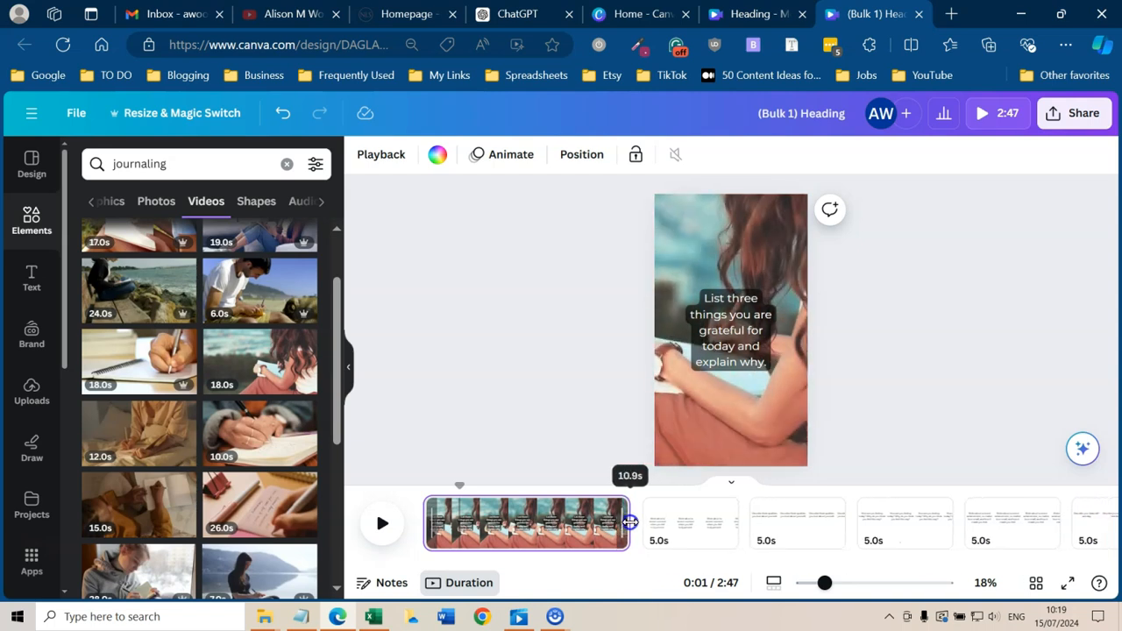
{"action": "left_click", "coordinate": [536, 399]}
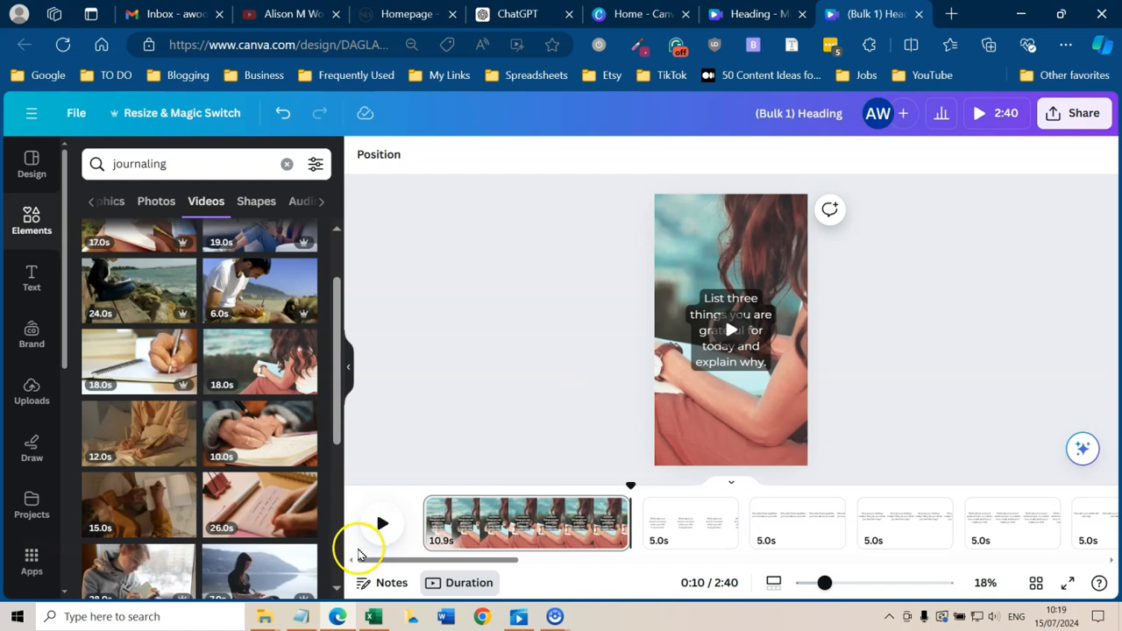
{"action": "left_click", "coordinate": [416, 526]}
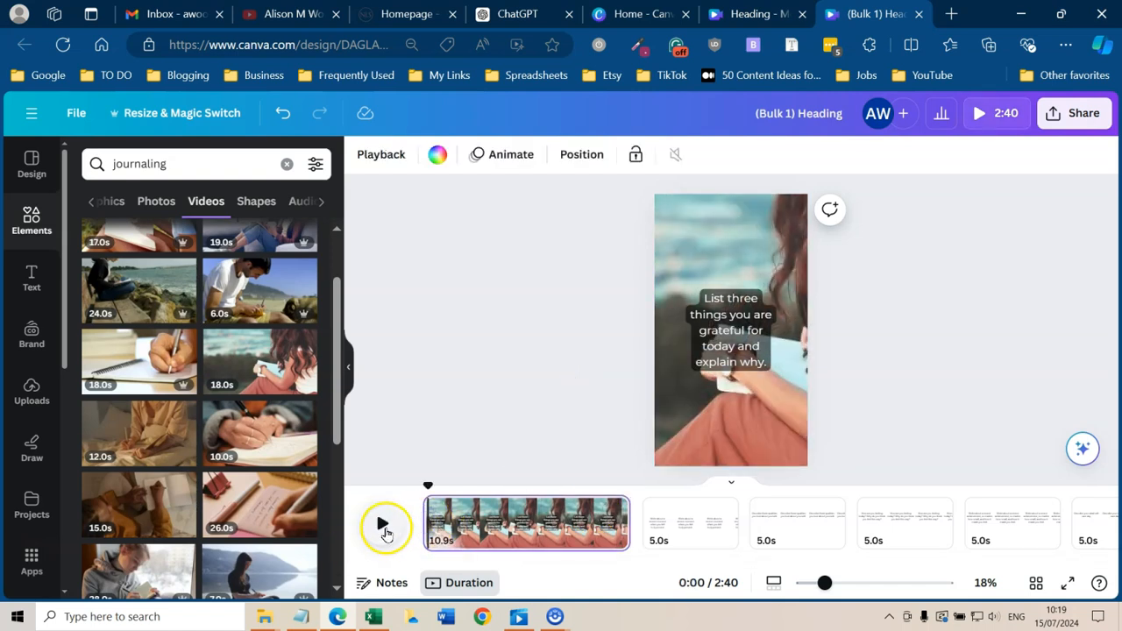
{"action": "left_click", "coordinate": [384, 523]}
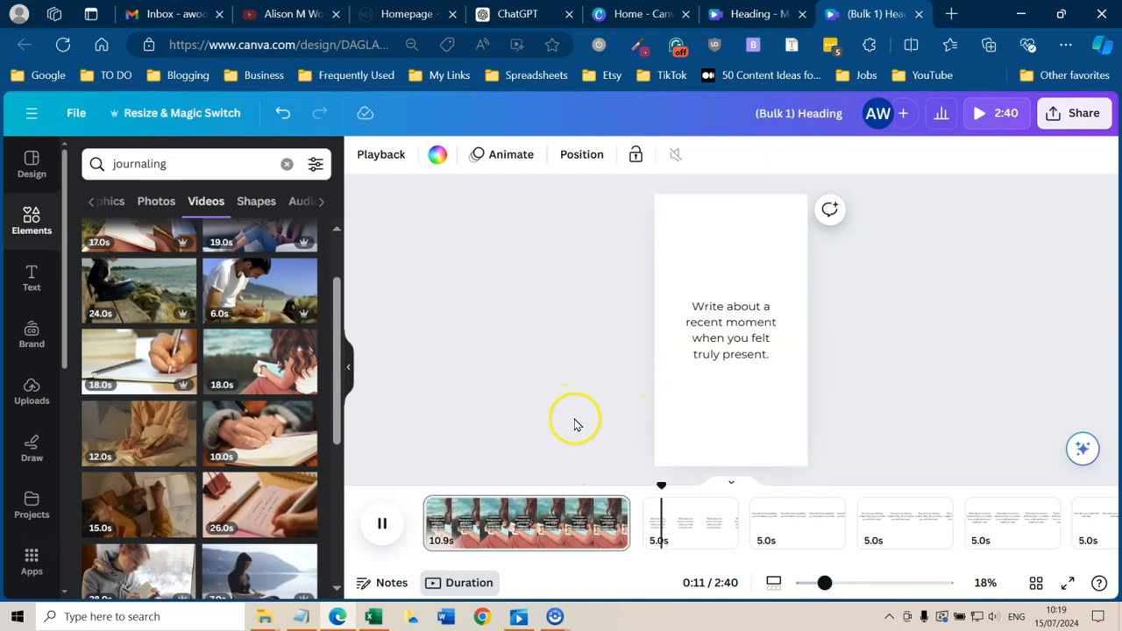
{"action": "left_click", "coordinate": [381, 523]}
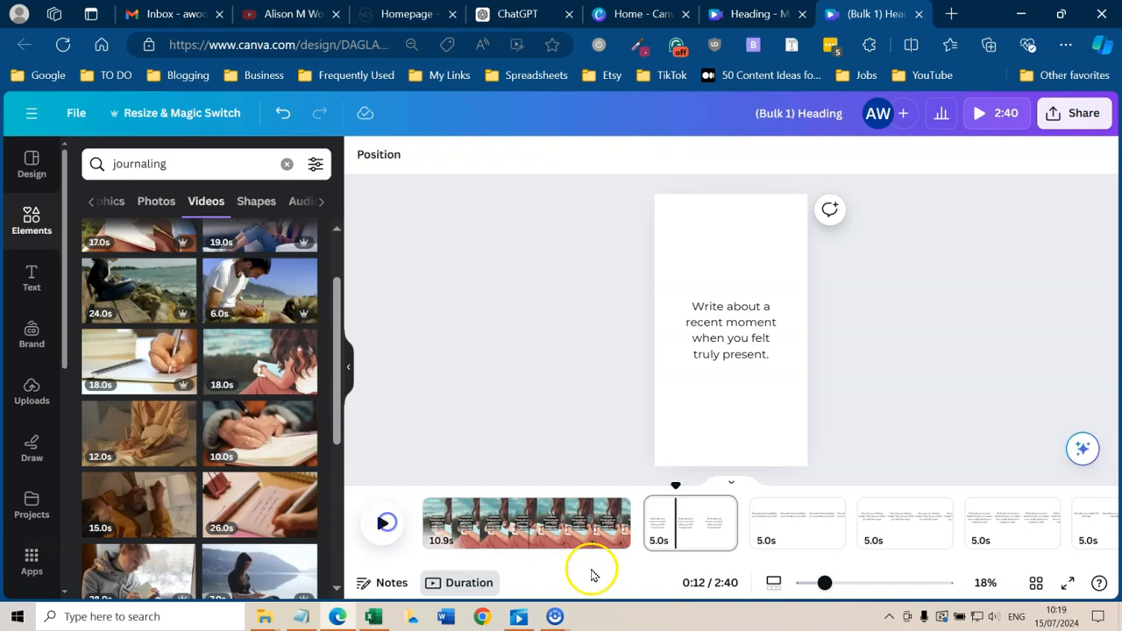
- Fill the second page's background with the journaling photo of hands writing in a notebook beside a candle
{"action": "left_click", "coordinate": [697, 545]}
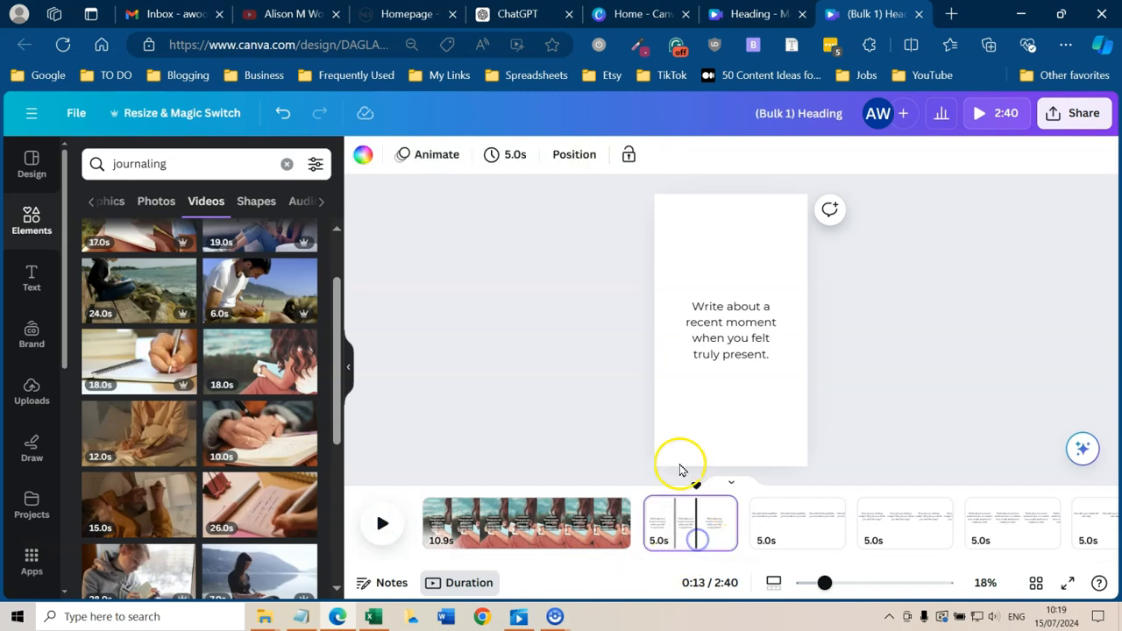
{"action": "left_click", "coordinate": [729, 356]}
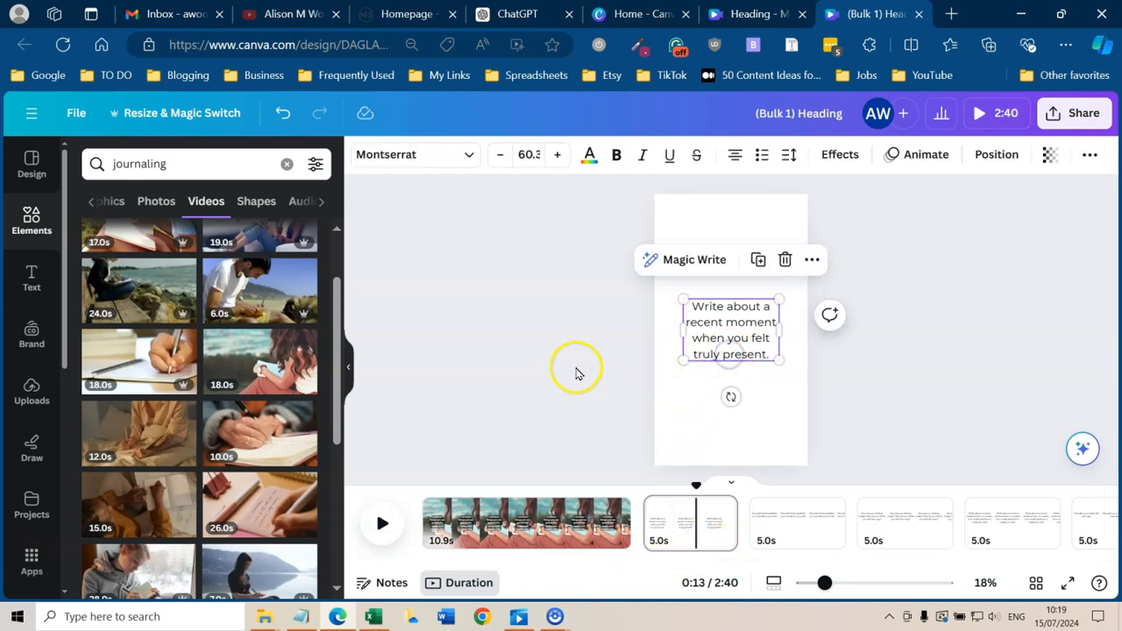
{"action": "left_click", "coordinate": [159, 213]}
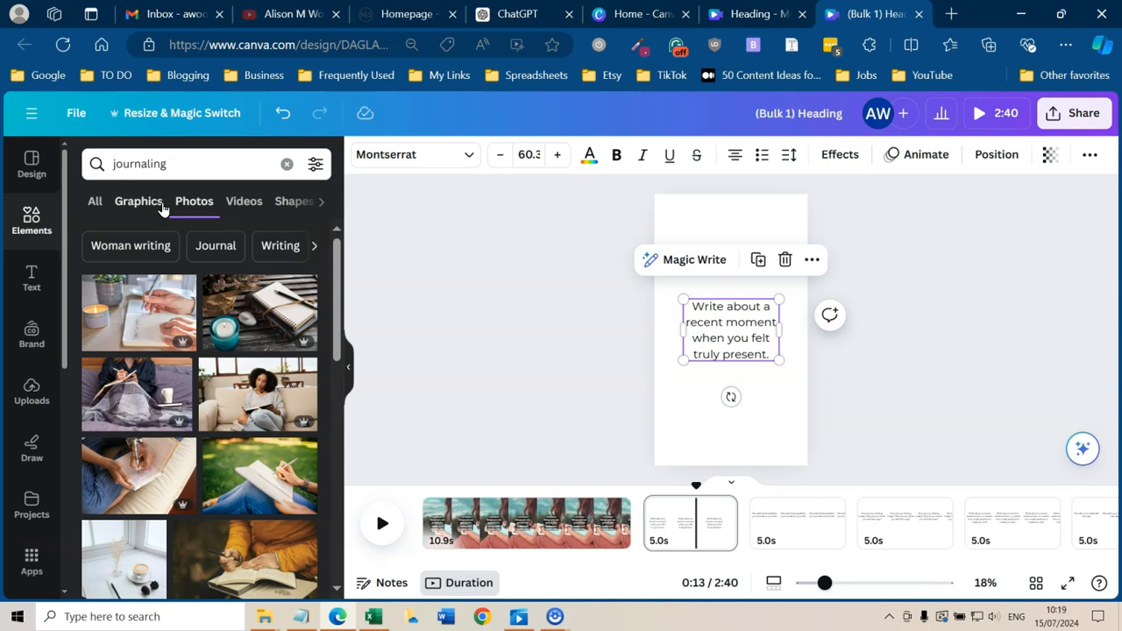
{"action": "left_click_drag", "start_coordinate": [139, 309], "coordinate": [669, 402]}
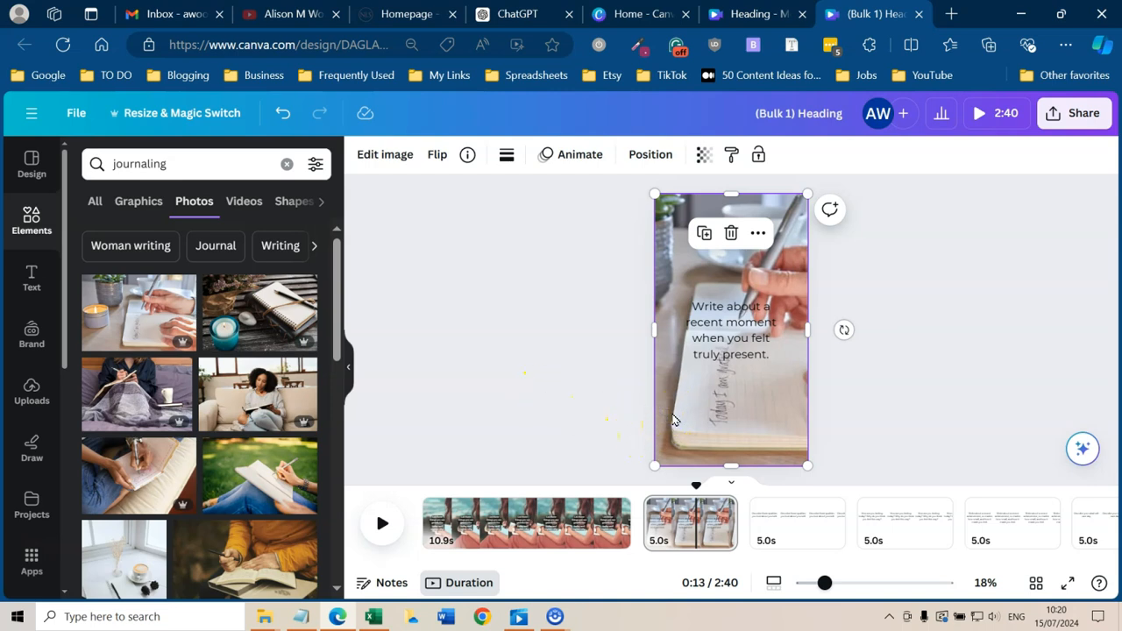
- Reposition the second page's background photo within its crop so the plant and candle sit behind the prompt
{"action": "left_click", "coordinate": [738, 409]}
{"action": "double_click", "coordinate": [739, 415]}
{"action": "double_click", "coordinate": [740, 415]}
{"action": "double_click", "coordinate": [739, 416]}
{"action": "left_click_drag", "start_coordinate": [749, 416], "coordinate": [837, 423]}
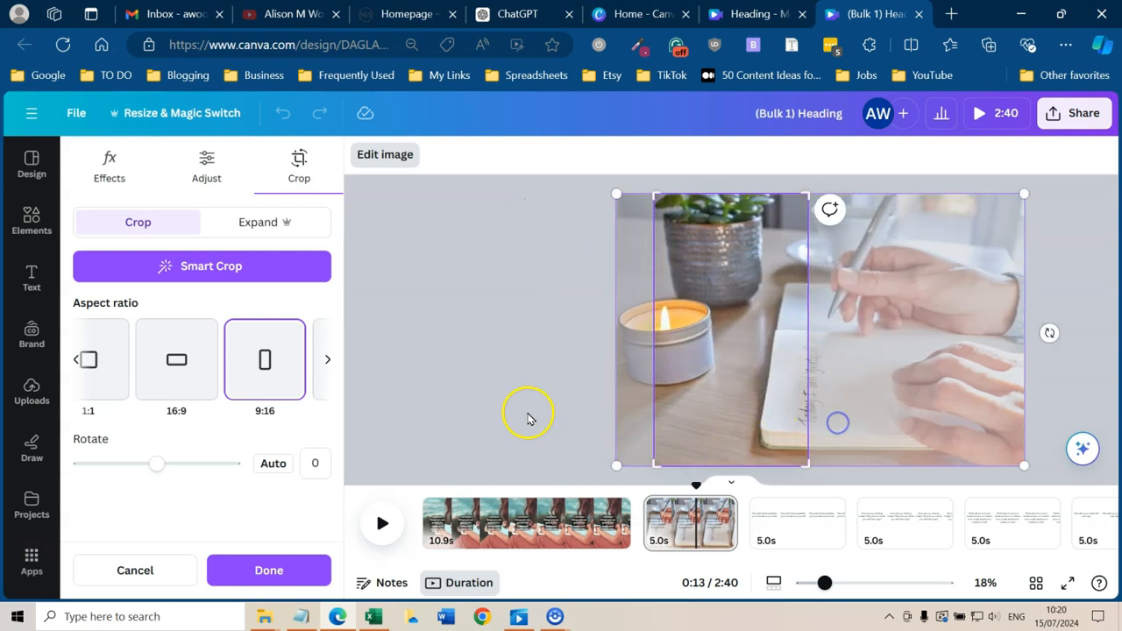
{"action": "left_click", "coordinate": [485, 385]}
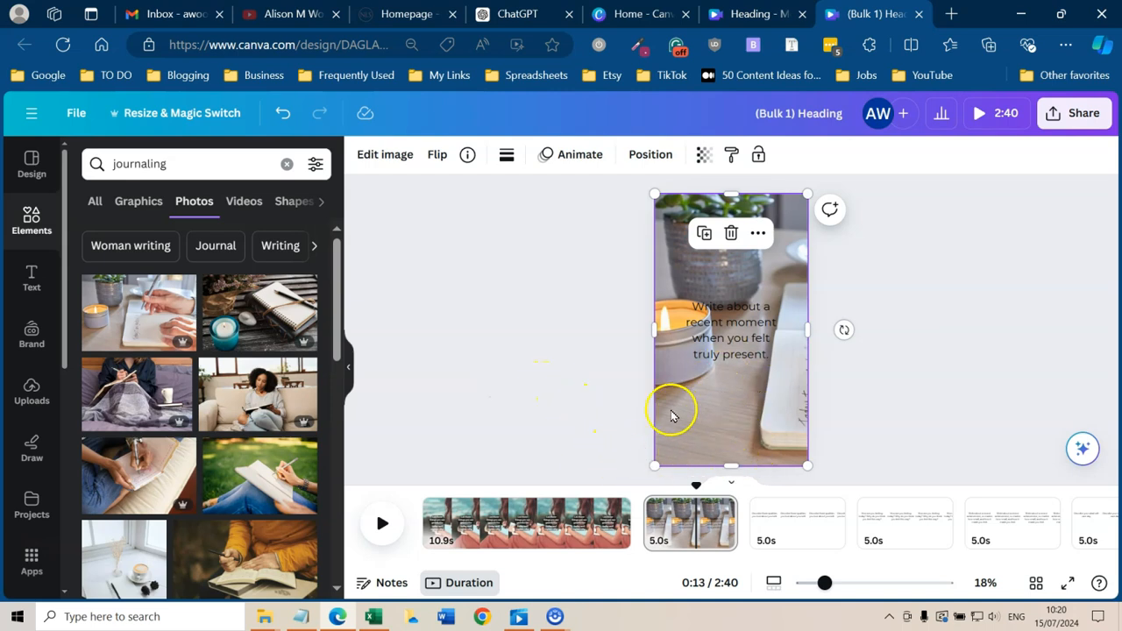
- Apply the Background text effect to the second page's prompt and set the effect's colour to white
{"action": "left_click", "coordinate": [728, 327]}
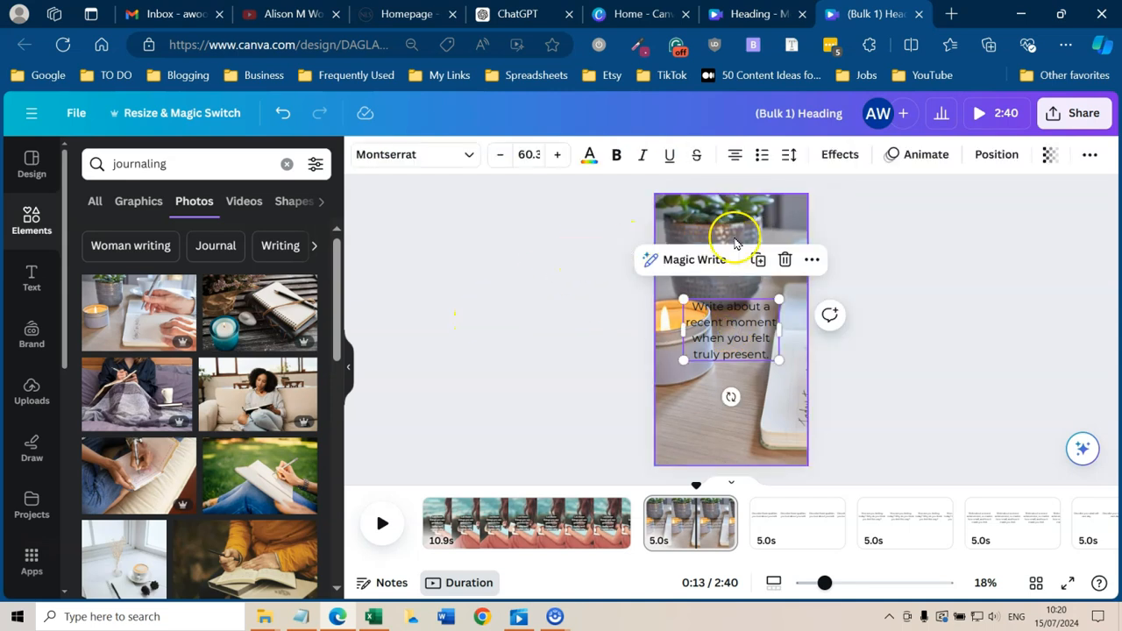
{"action": "left_click", "coordinate": [841, 156]}
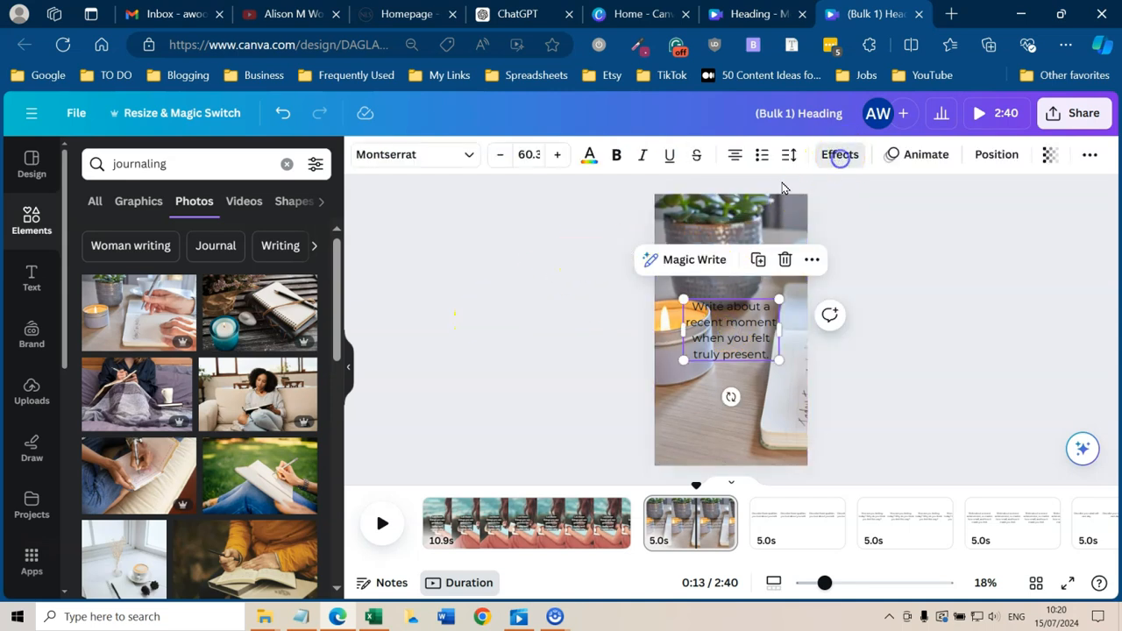
{"action": "scroll", "coordinate": [175, 447], "scroll_direction": "down", "scroll_amount": 3}
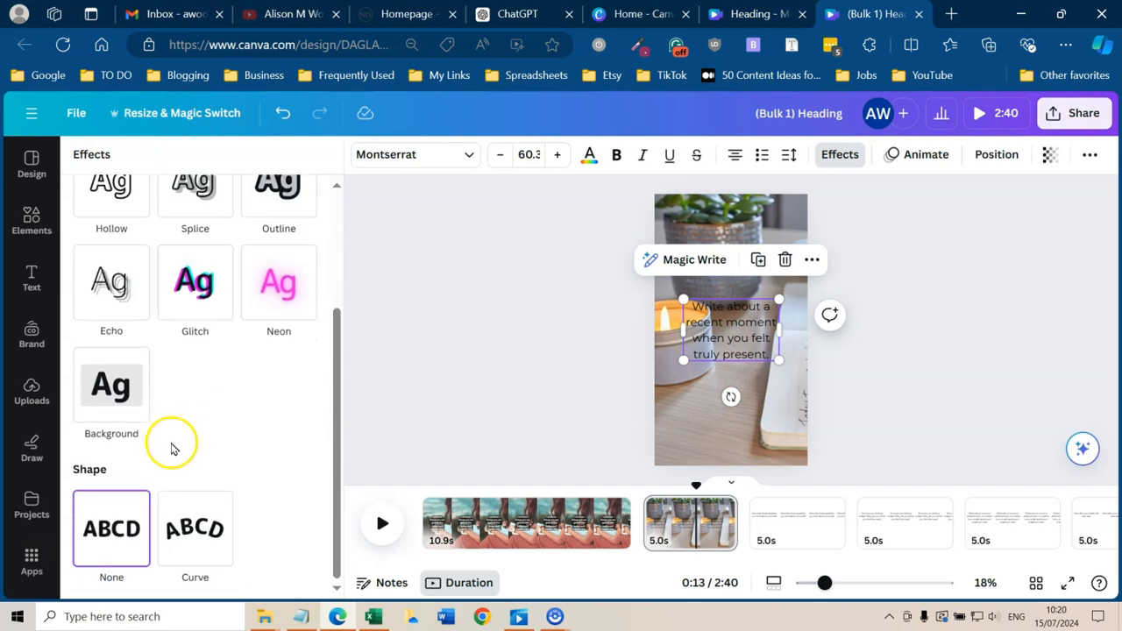
{"action": "left_click", "coordinate": [109, 401]}
{"action": "scroll", "coordinate": [220, 464], "scroll_direction": "down", "scroll_amount": 2}
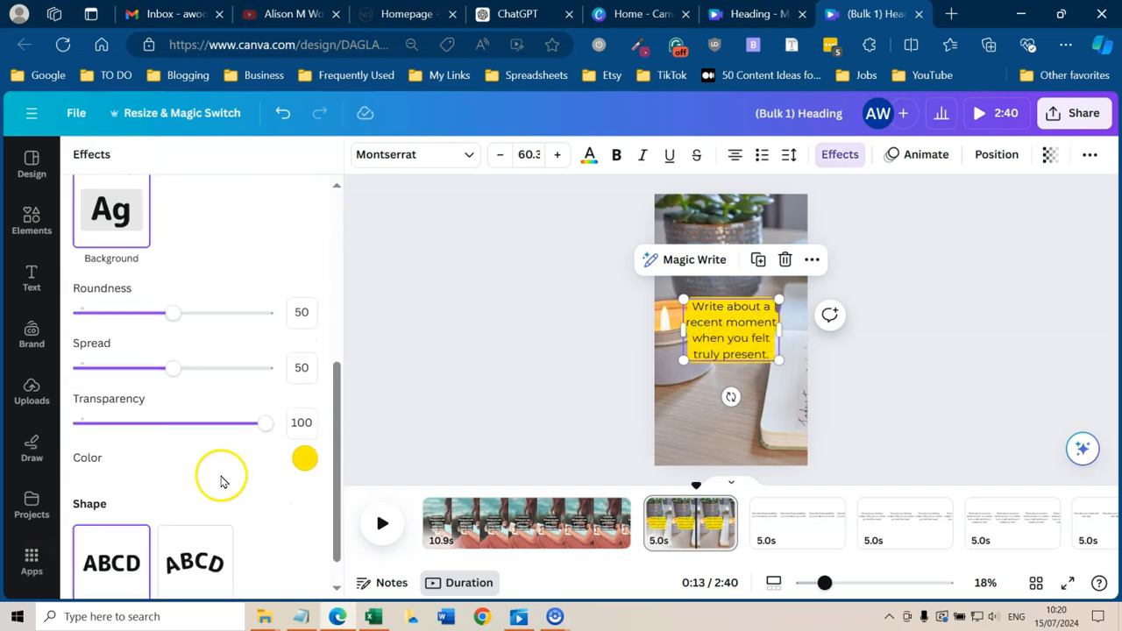
{"action": "left_click", "coordinate": [305, 458]}
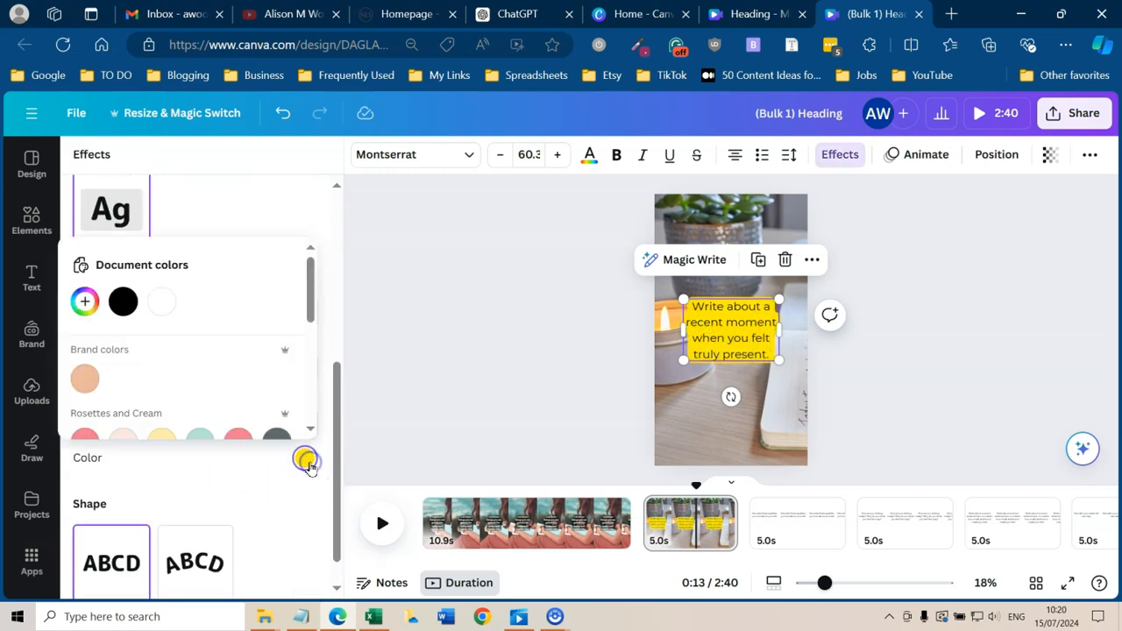
{"action": "left_click", "coordinate": [163, 303]}
{"action": "left_click", "coordinate": [536, 384]}
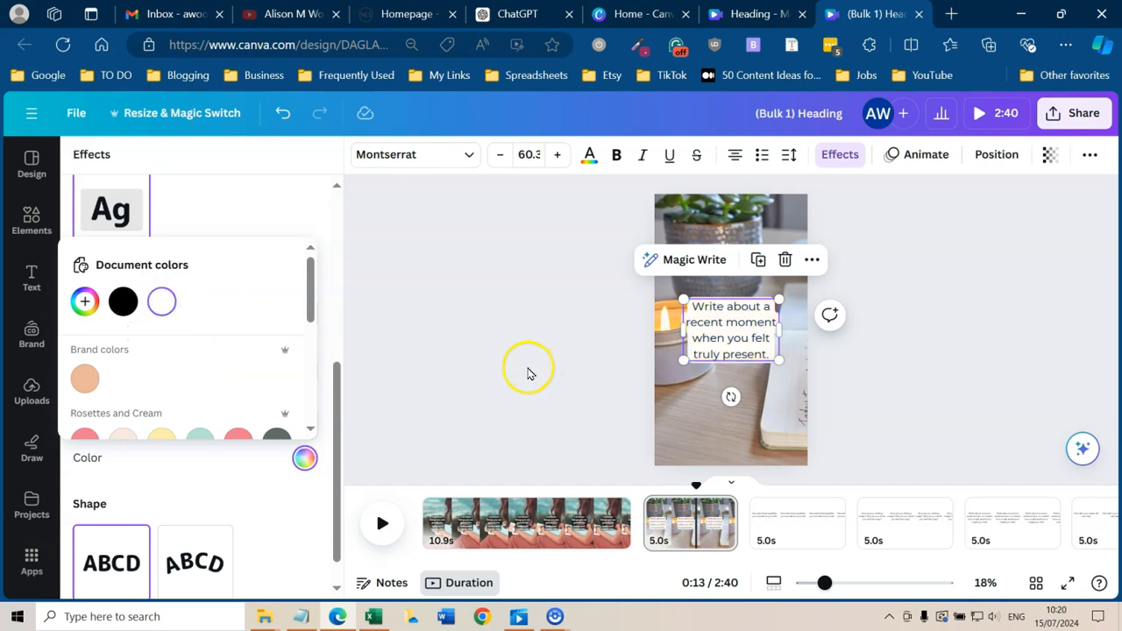
{"action": "left_click", "coordinate": [293, 221]}
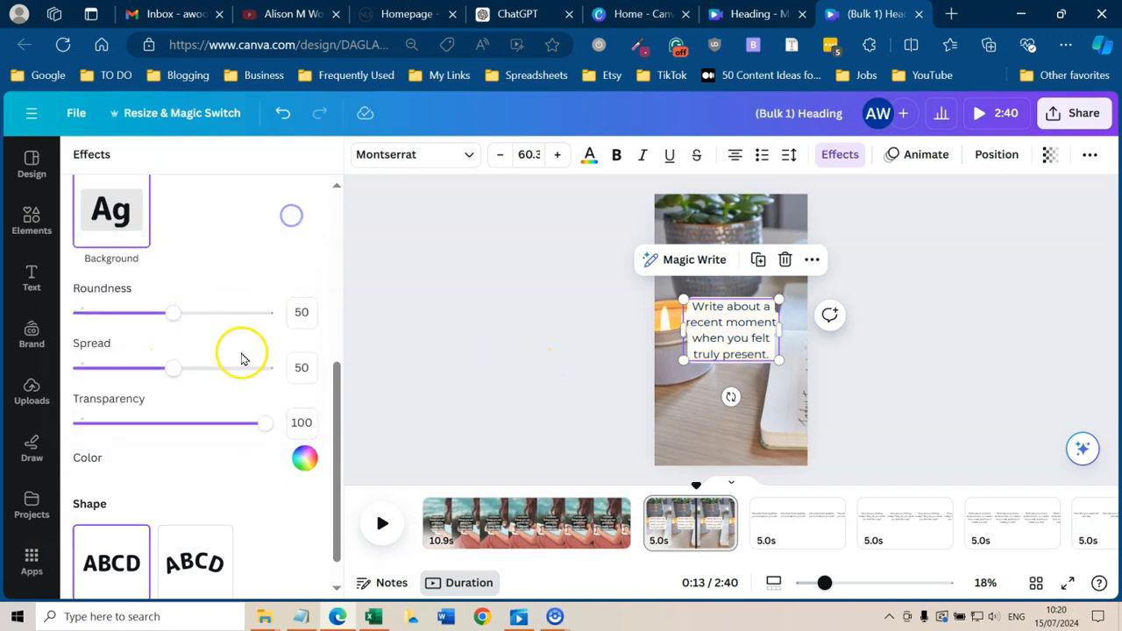
- Set the second page's Background text effect to transparency 72, spread 82 and roundness 68
{"action": "scroll", "coordinate": [238, 367], "scroll_direction": "down", "scroll_amount": 1}
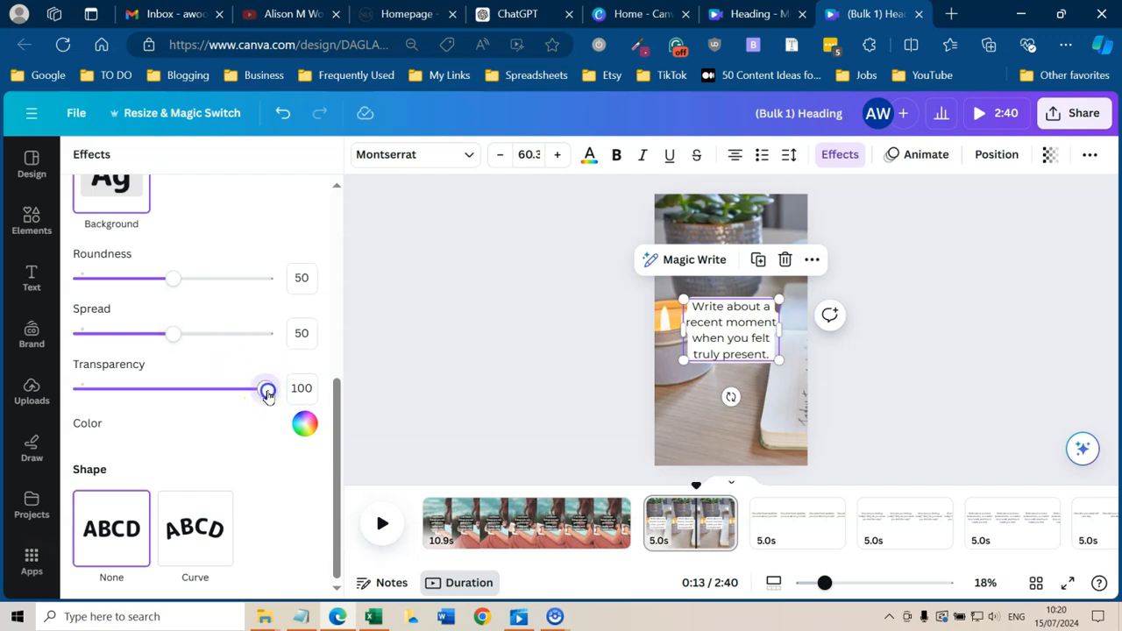
{"action": "left_click_drag", "start_coordinate": [265, 391], "coordinate": [234, 399]}
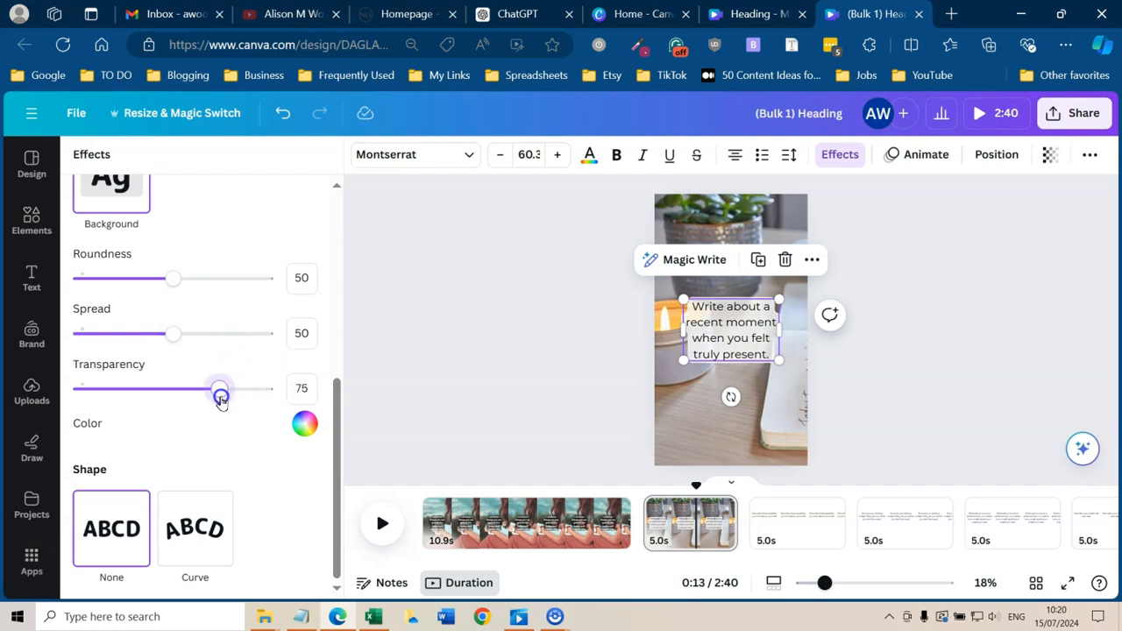
{"action": "left_click_drag", "start_coordinate": [172, 334], "coordinate": [235, 340]}
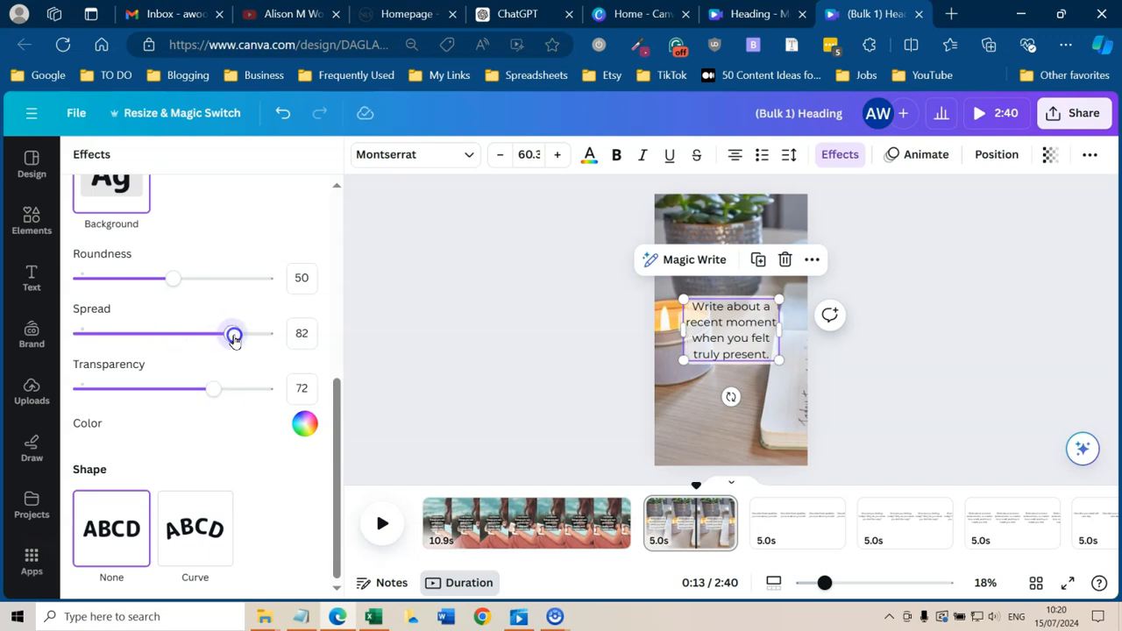
{"action": "left_click_drag", "start_coordinate": [172, 279], "coordinate": [207, 291]}
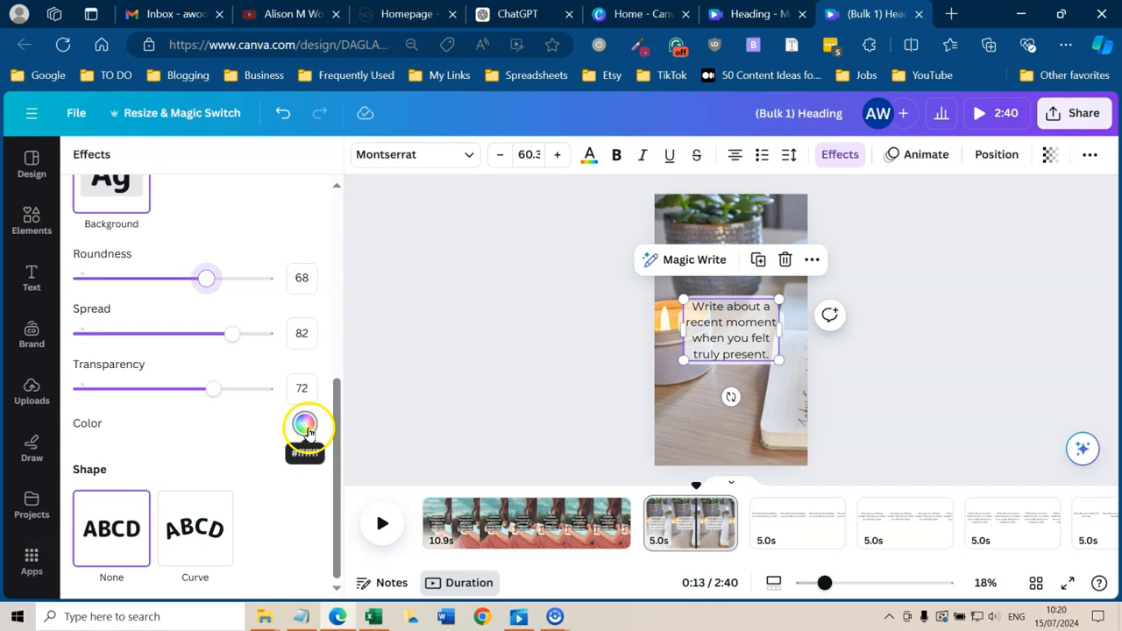
{"action": "left_click", "coordinate": [524, 413]}
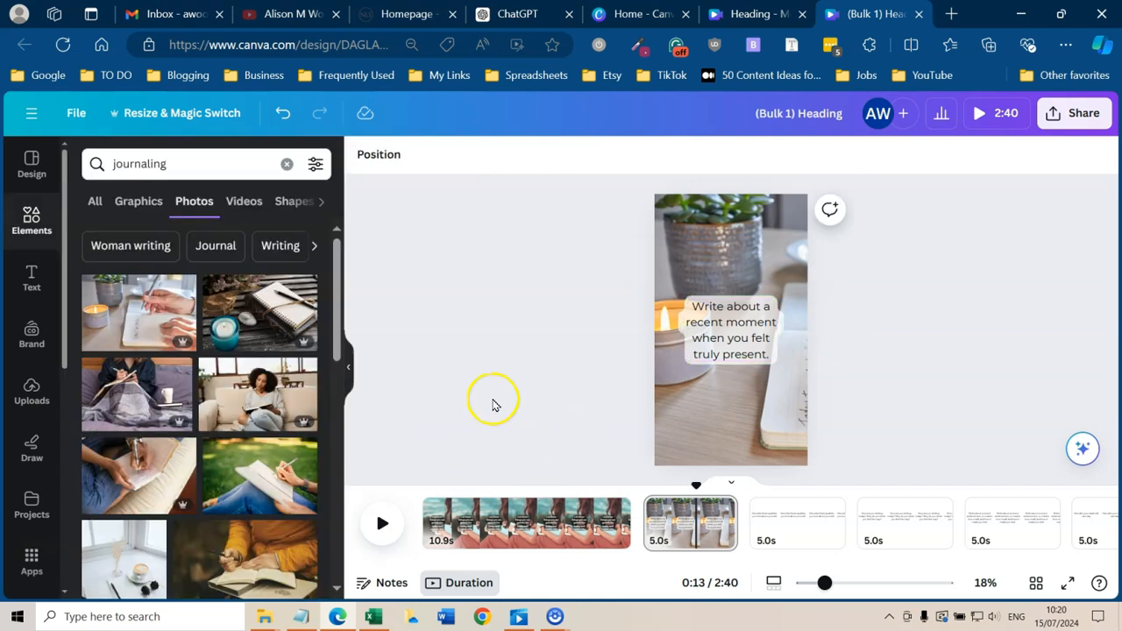
- Apply the Typewriter text animation to the second page's prompt and extend that page's duration to 10 seconds
{"action": "left_click", "coordinate": [732, 333]}
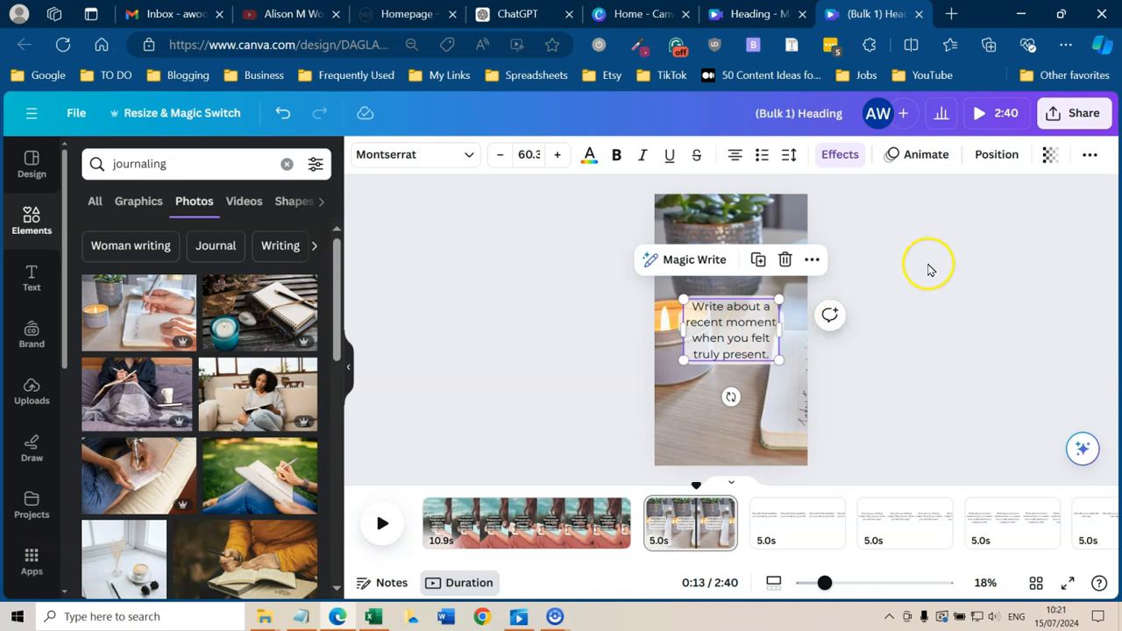
{"action": "left_click", "coordinate": [927, 159]}
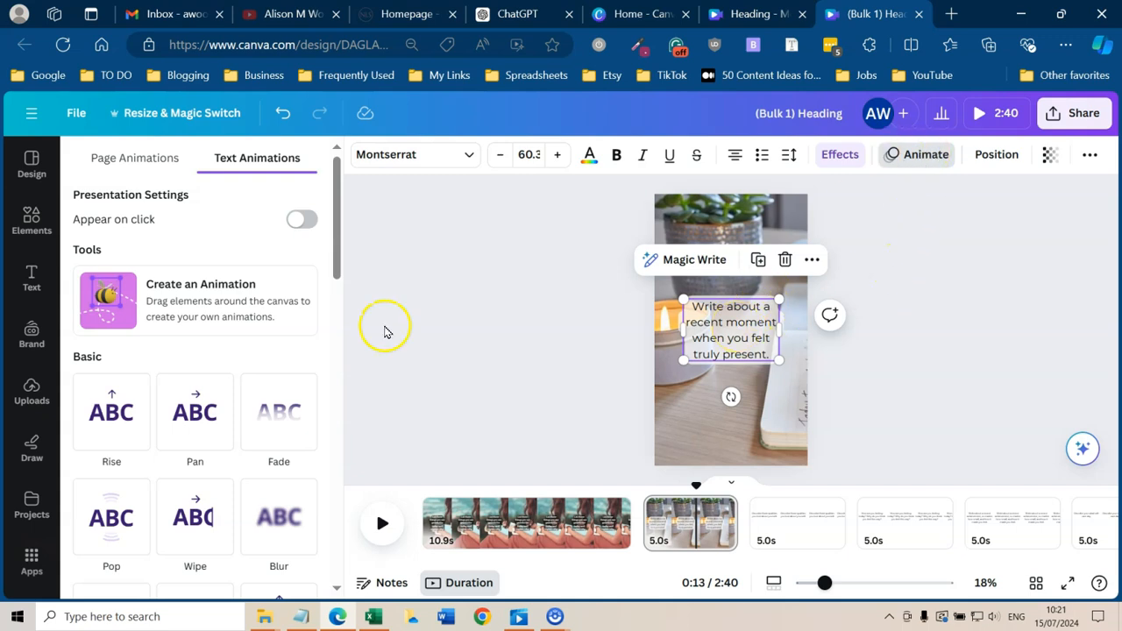
{"action": "scroll", "coordinate": [135, 363], "scroll_direction": "down", "scroll_amount": 2}
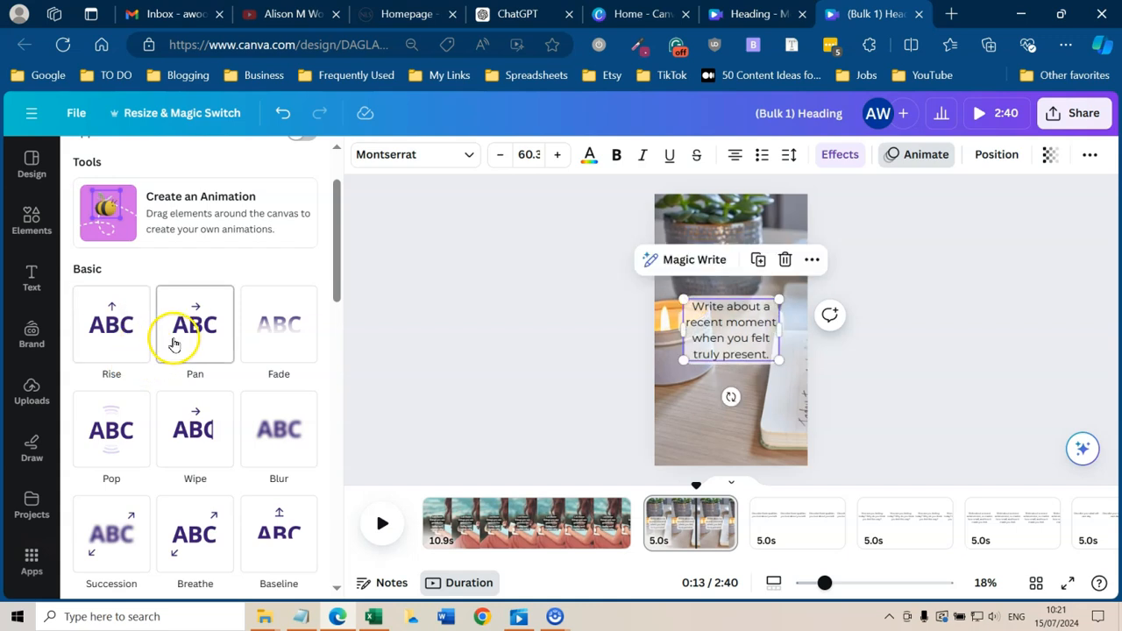
{"action": "scroll", "coordinate": [149, 375], "scroll_direction": "down", "scroll_amount": 2}
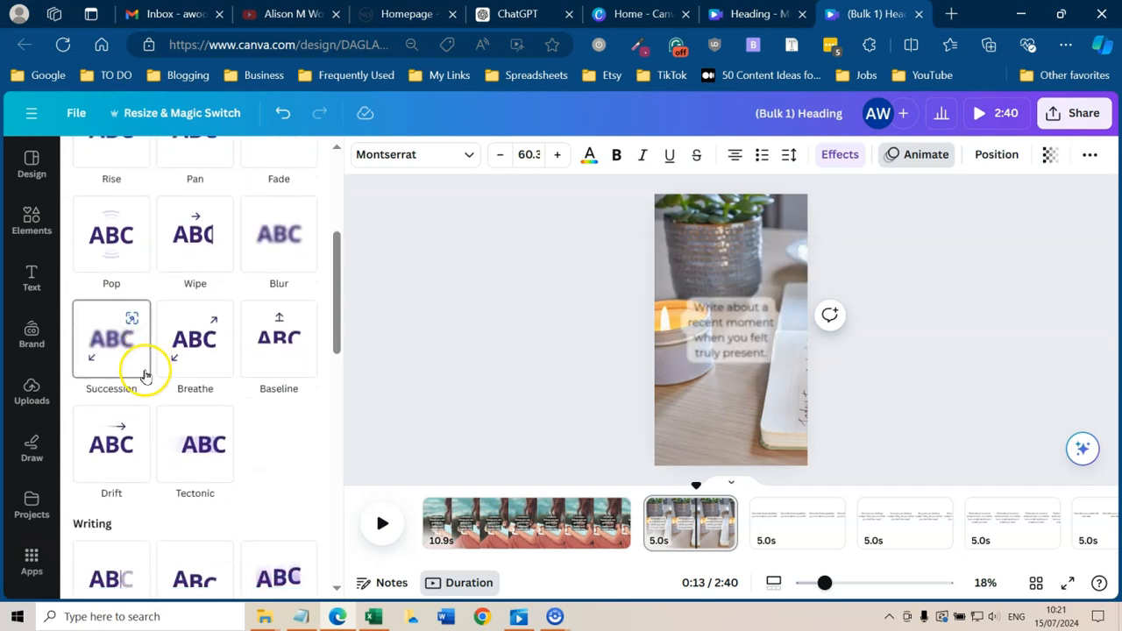
{"action": "scroll", "coordinate": [145, 375], "scroll_direction": "down", "scroll_amount": 2}
{"action": "left_click", "coordinate": [143, 443]}
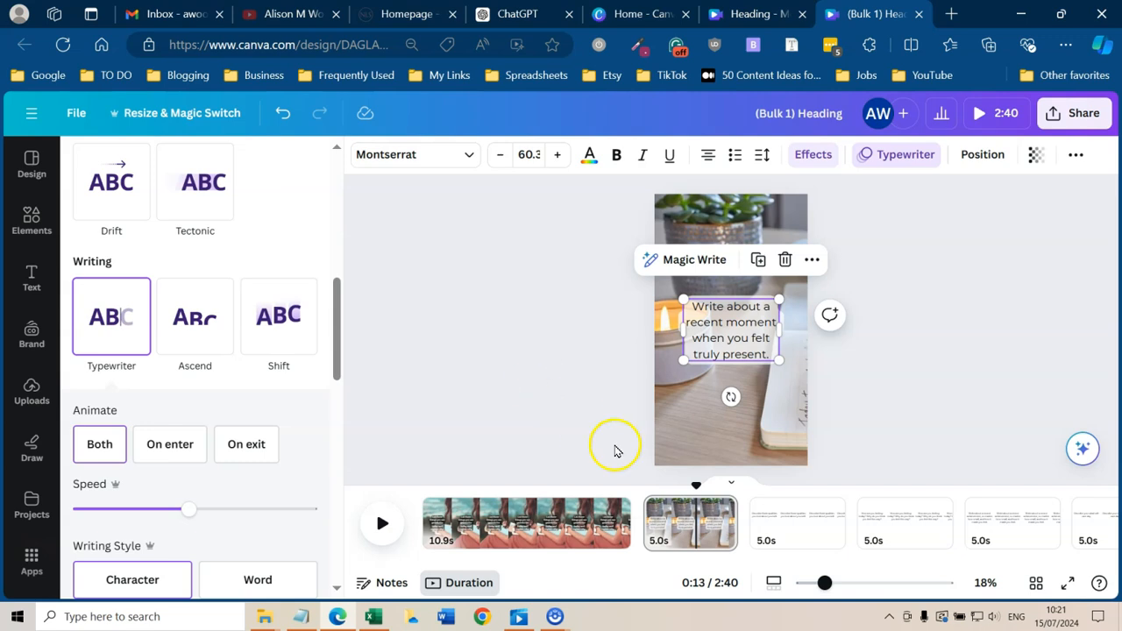
{"action": "left_click_drag", "start_coordinate": [754, 519], "coordinate": [832, 516]}
{"action": "left_click", "coordinate": [557, 387]}
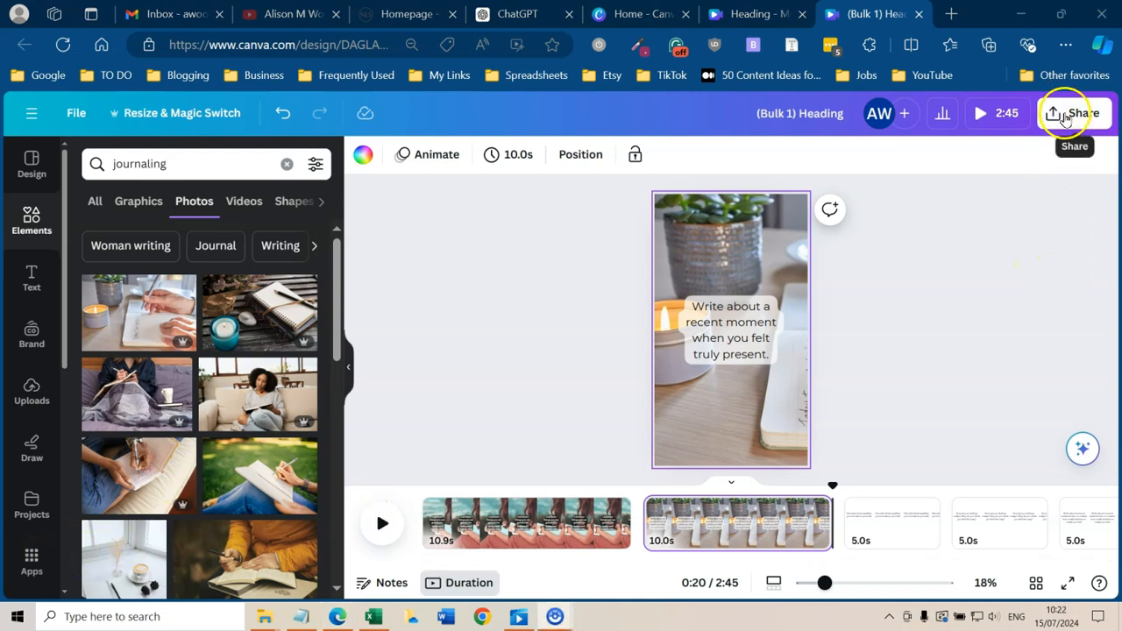
{"action": "left_click", "coordinate": [1065, 118]}
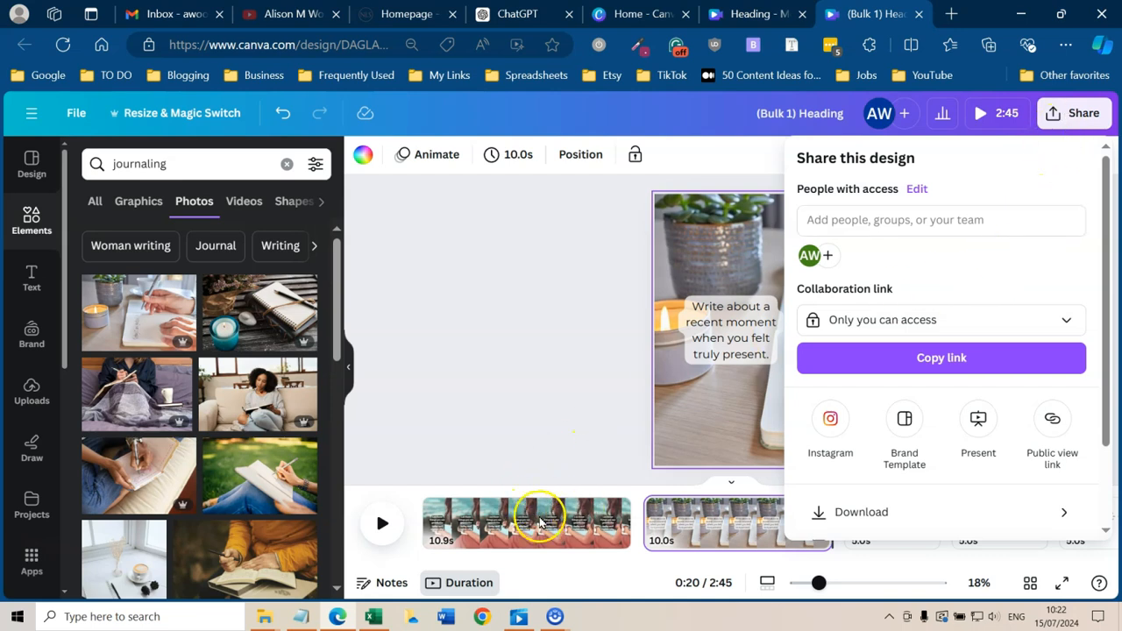
{"action": "scroll", "coordinate": [952, 259], "scroll_direction": "down", "scroll_amount": 2}
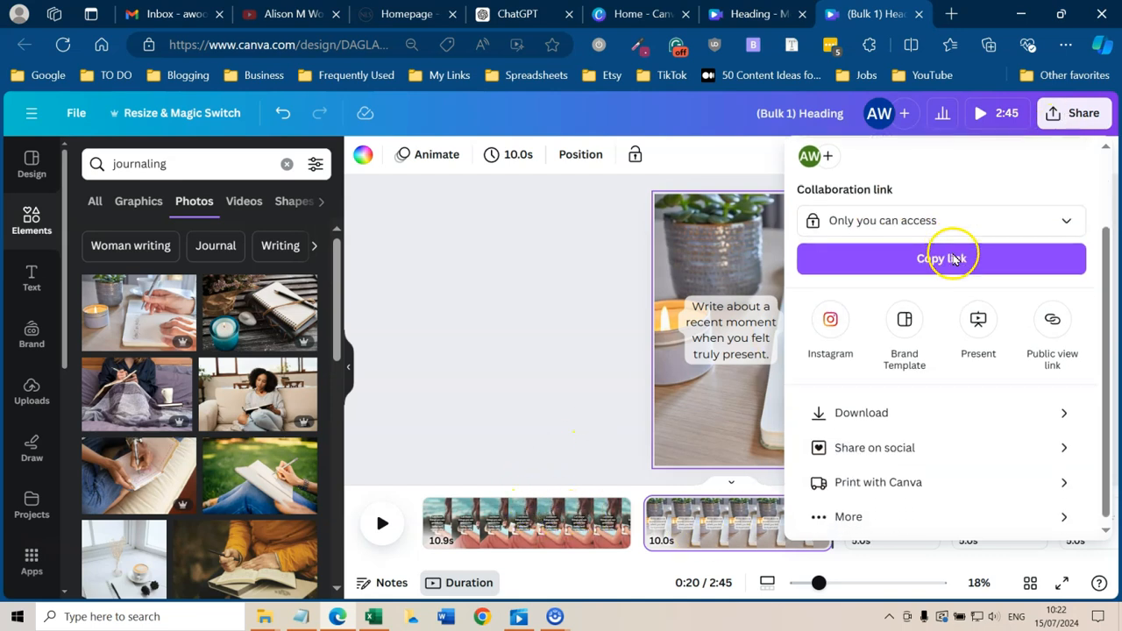
{"action": "left_click", "coordinate": [851, 409]}
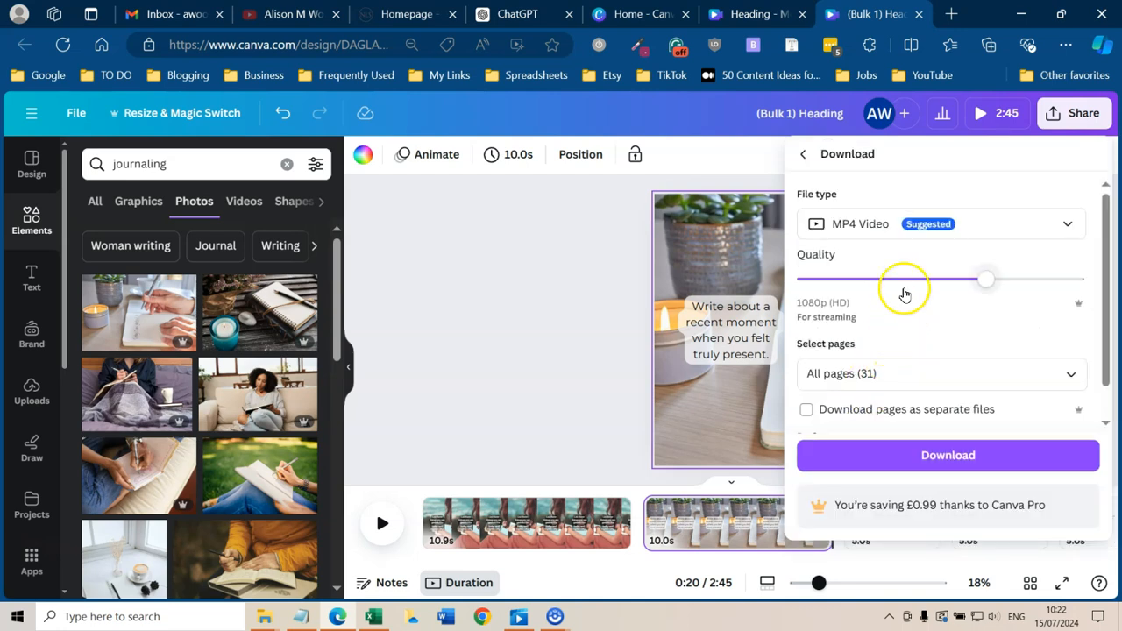
{"action": "scroll", "coordinate": [904, 294], "scroll_direction": "down", "scroll_amount": 1}
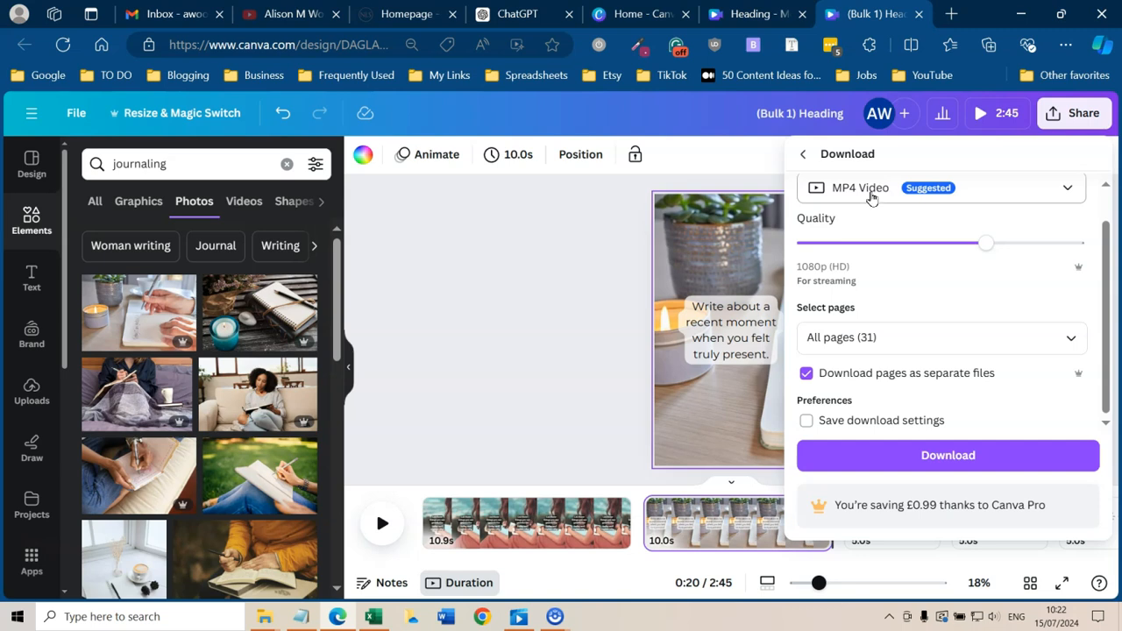
{"action": "left_click", "coordinate": [870, 195]}
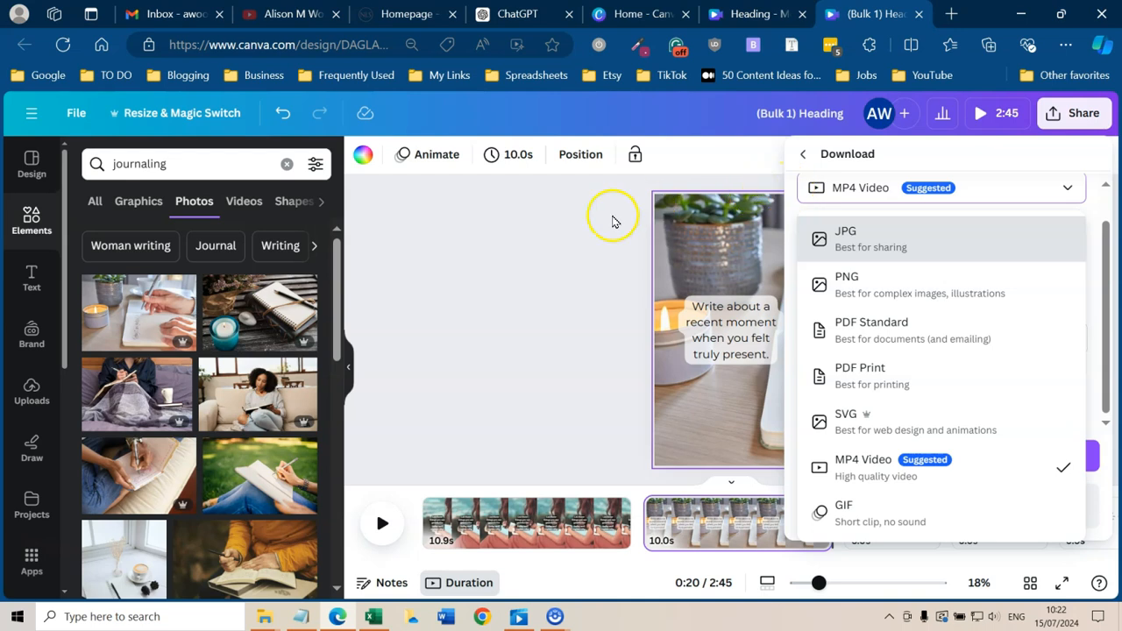
{"action": "left_click", "coordinate": [614, 219]}
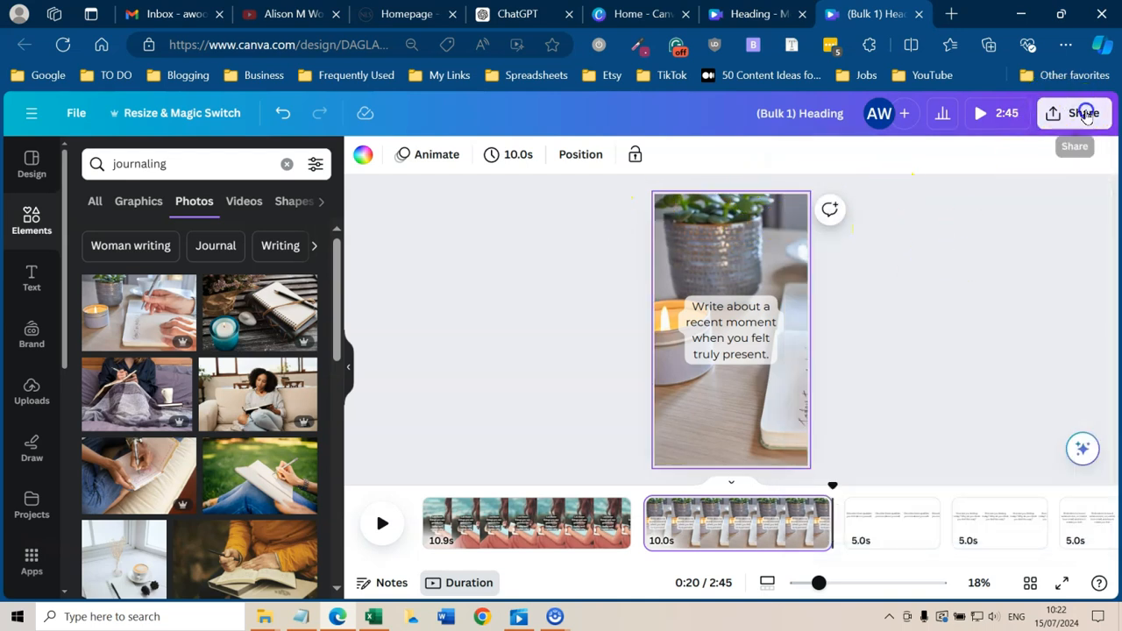
- Download all 31 pages of the design as MP4 videos, with each page as a separate file
{"action": "left_click", "coordinate": [1052, 109]}
{"action": "scroll", "coordinate": [882, 396], "scroll_direction": "down", "scroll_amount": 2}
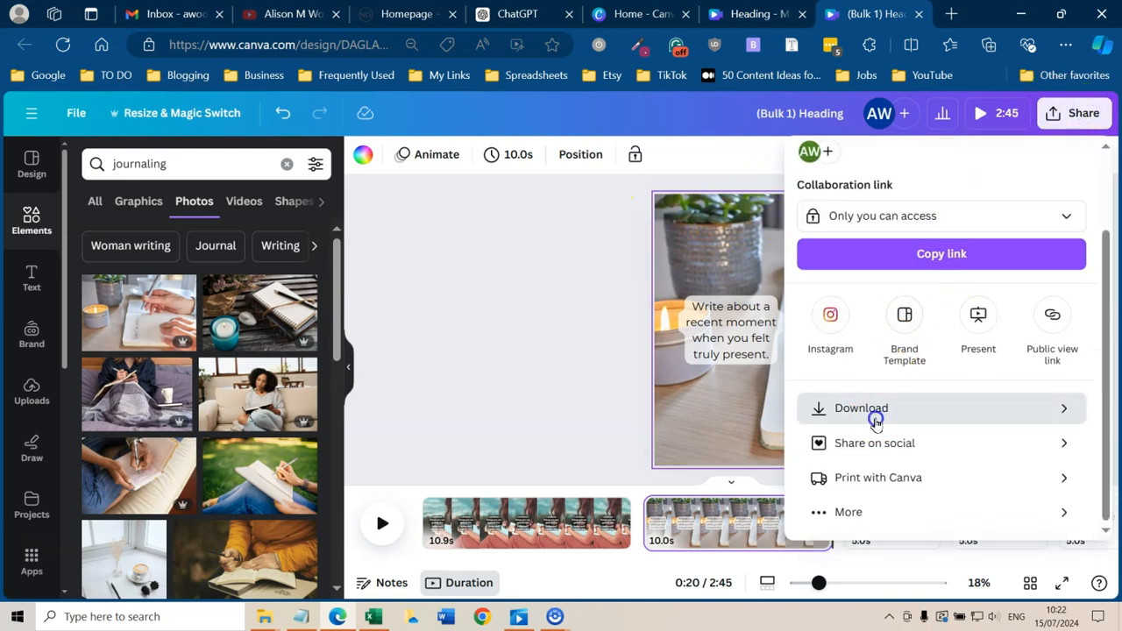
{"action": "left_click", "coordinate": [873, 414]}
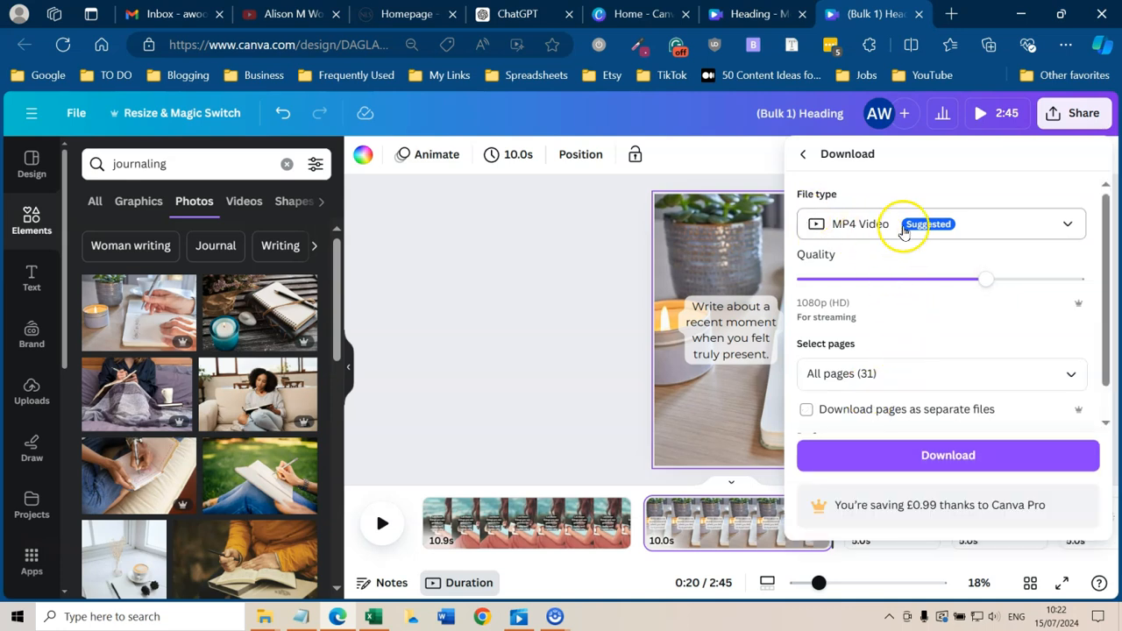
{"action": "scroll", "coordinate": [850, 351], "scroll_direction": "down", "scroll_amount": 1}
{"action": "left_click", "coordinate": [805, 374]}
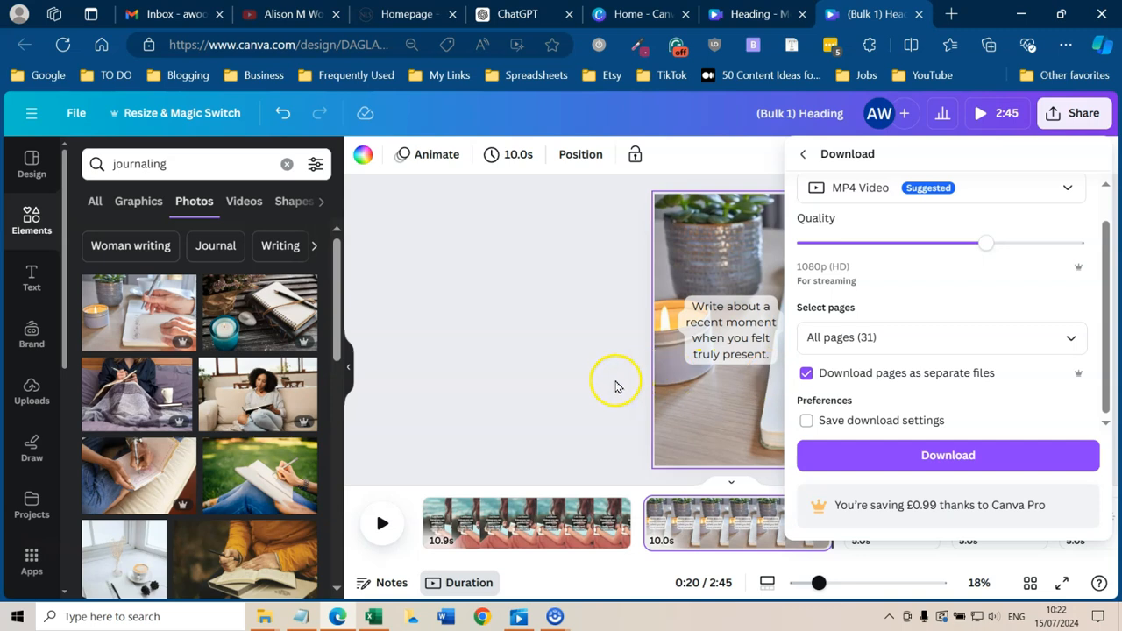
{"action": "left_click", "coordinate": [886, 456]}
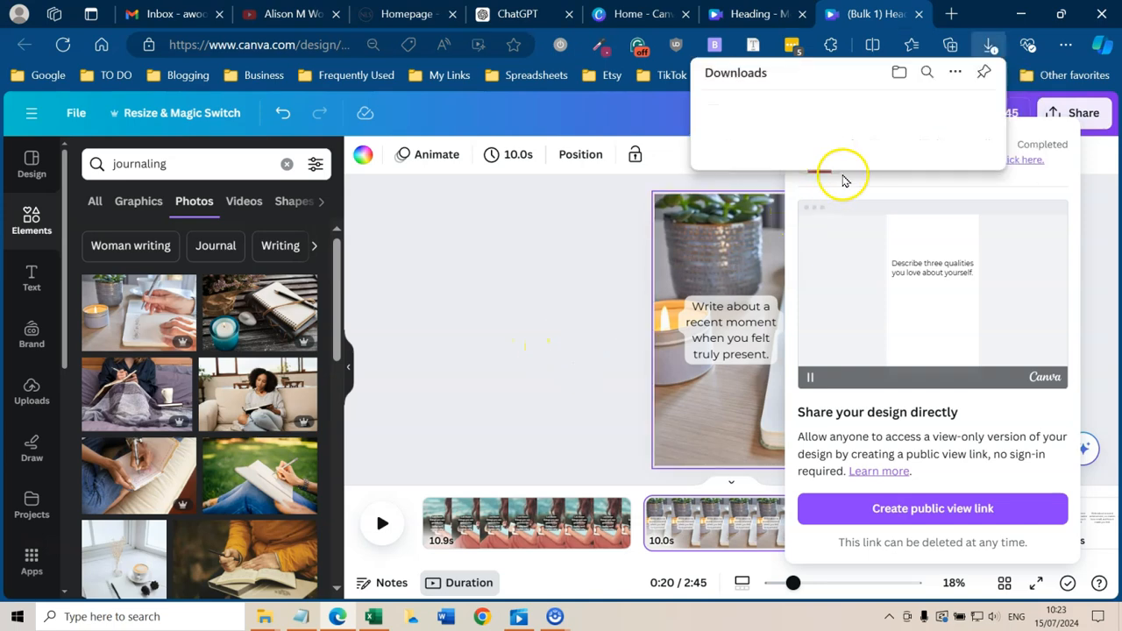
- Save the downloaded zip file to the Desktop as (Bulk 1) Heading
{"action": "left_click", "coordinate": [874, 136]}
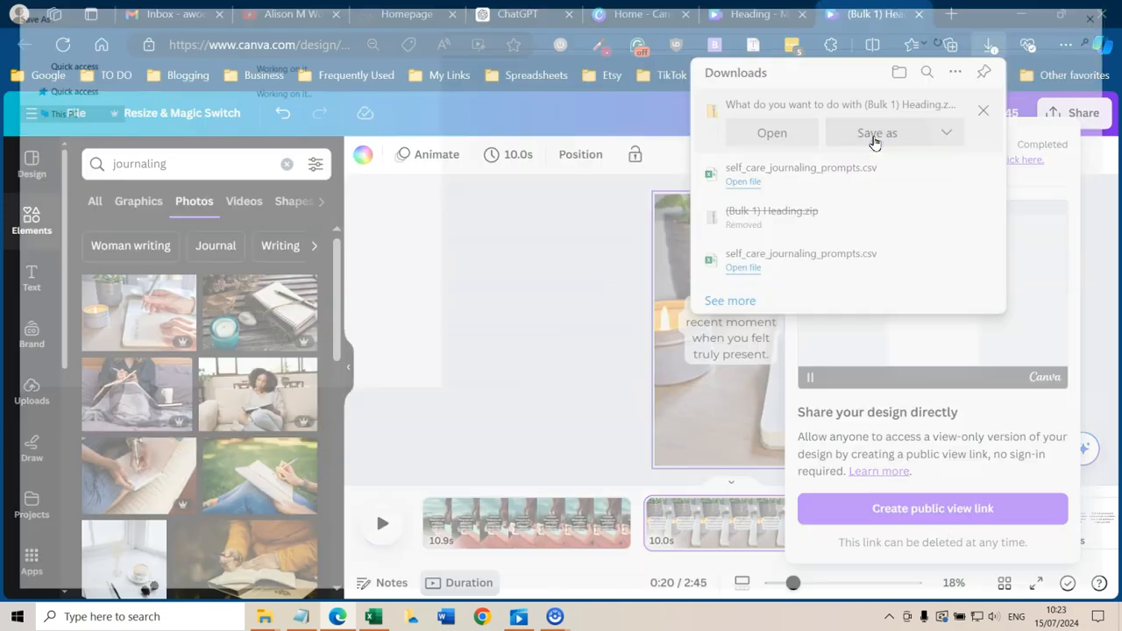
{"action": "left_click", "coordinate": [62, 109]}
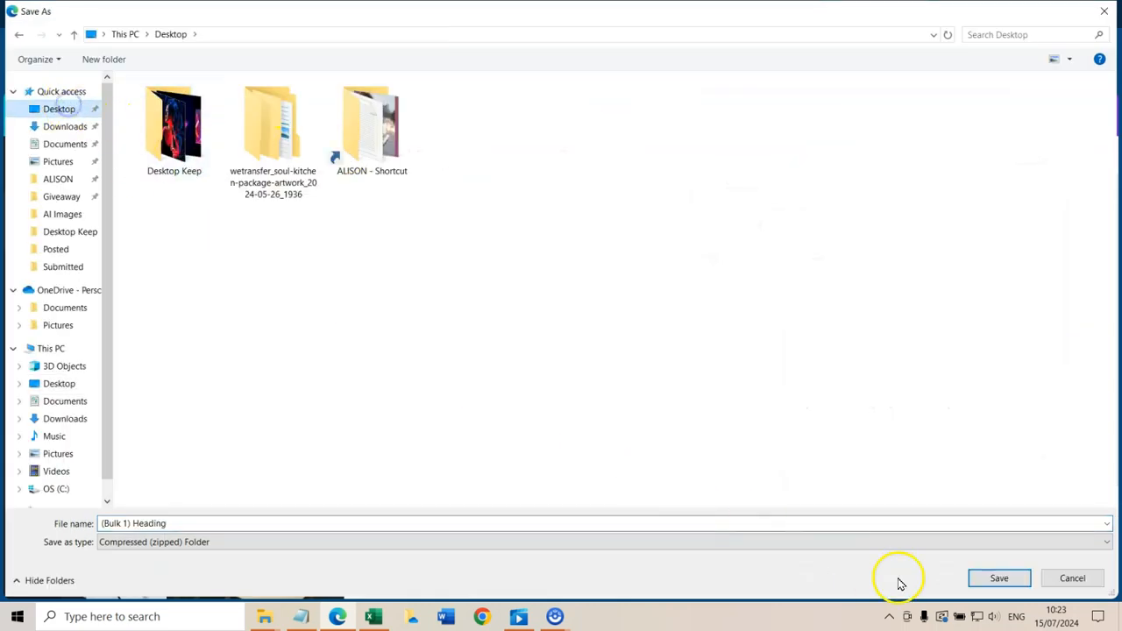
{"action": "left_click", "coordinate": [1000, 580]}
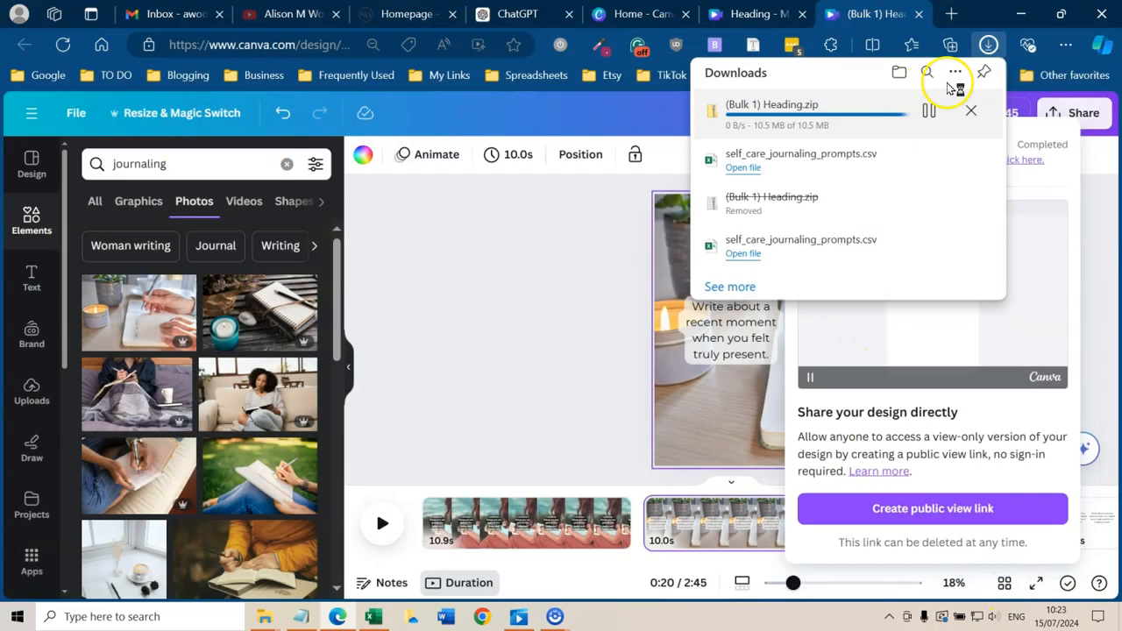
- Open the (Bulk 1) Heading zip file from the desktop and extract all its videos into a Desktop folder named (Bulk 1) Heading
{"action": "left_click", "coordinate": [1020, 14]}
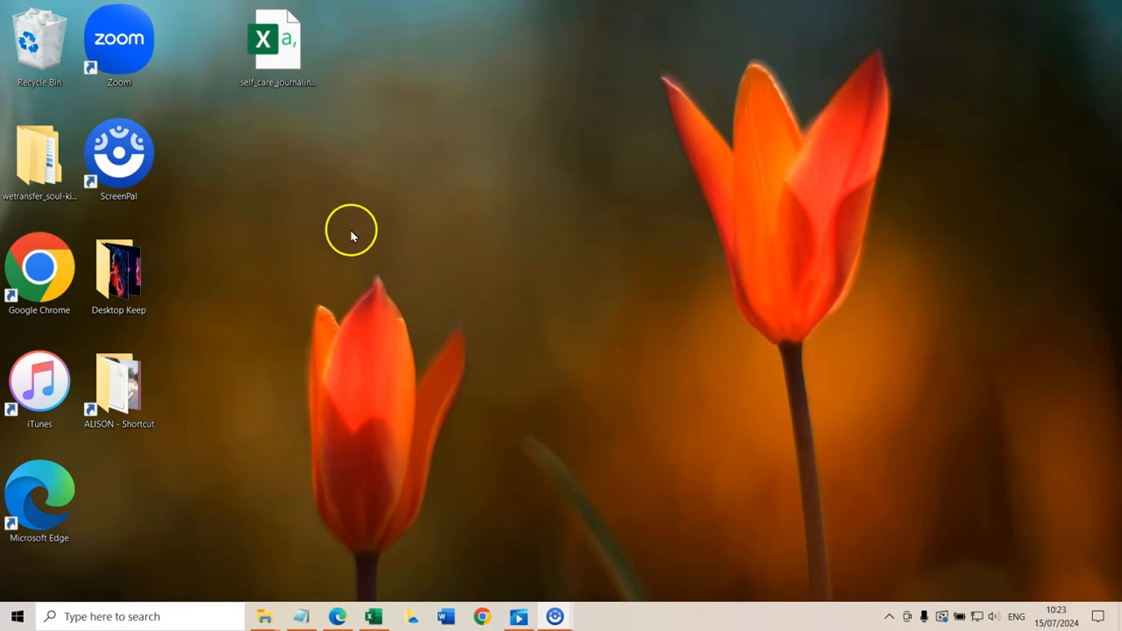
{"action": "double_click", "coordinate": [118, 505]}
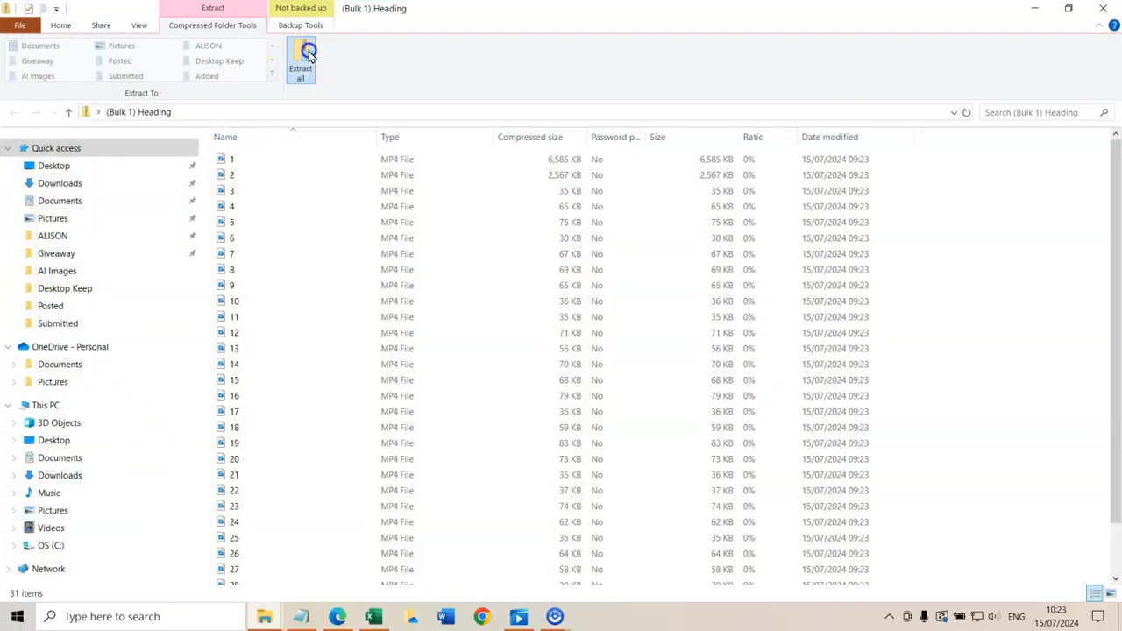
{"action": "left_click", "coordinate": [305, 54]}
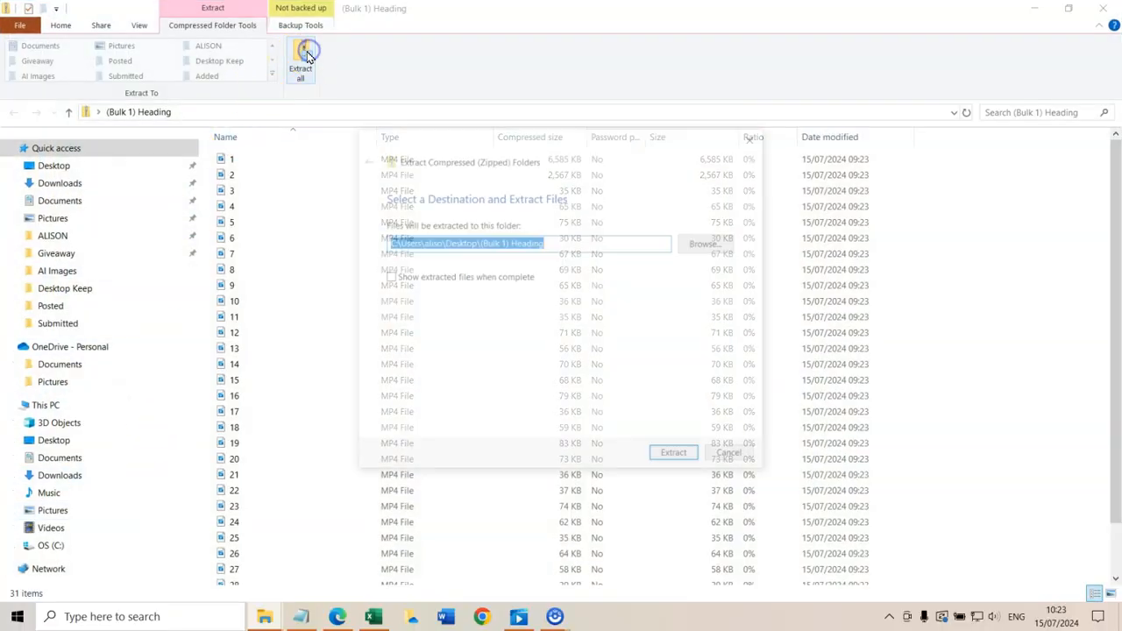
{"action": "left_click", "coordinate": [660, 453]}
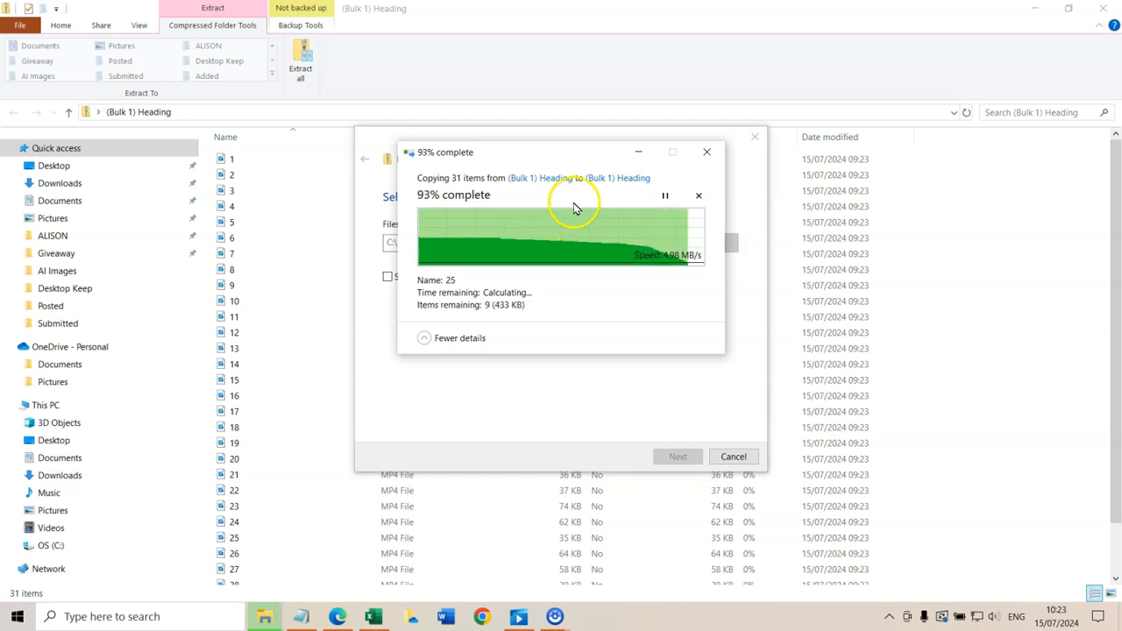
- Play video 1 from the extracted (Bulk 1) Heading folder, and continue to video 2 to check the exported results
{"action": "left_click", "coordinate": [1034, 9]}
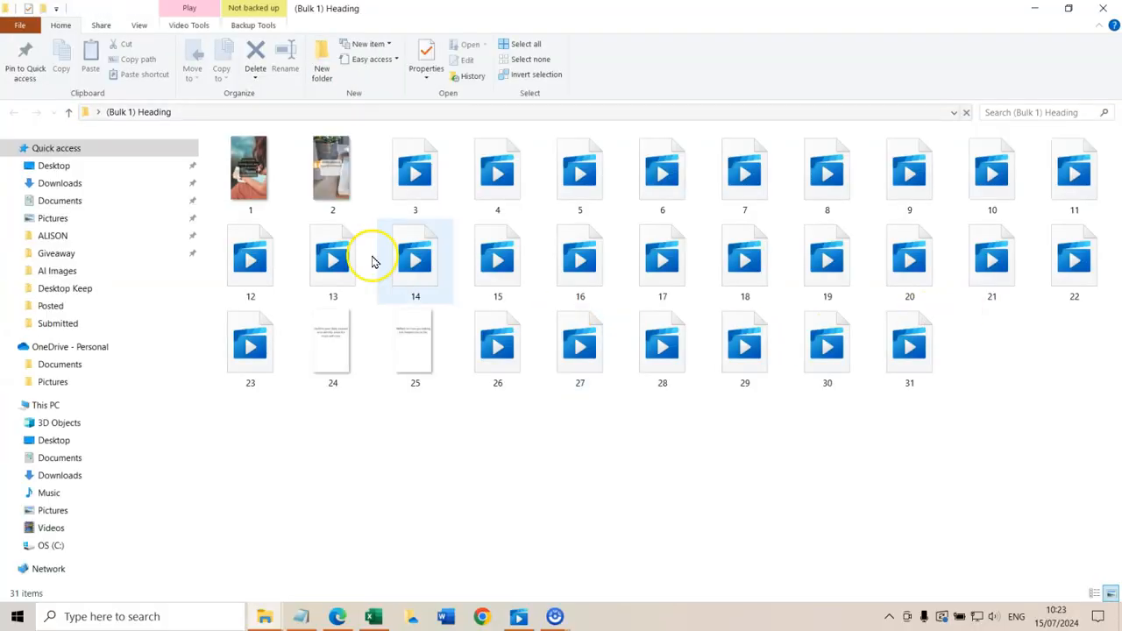
{"action": "left_click", "coordinate": [265, 170]}
{"action": "double_click", "coordinate": [267, 172]}
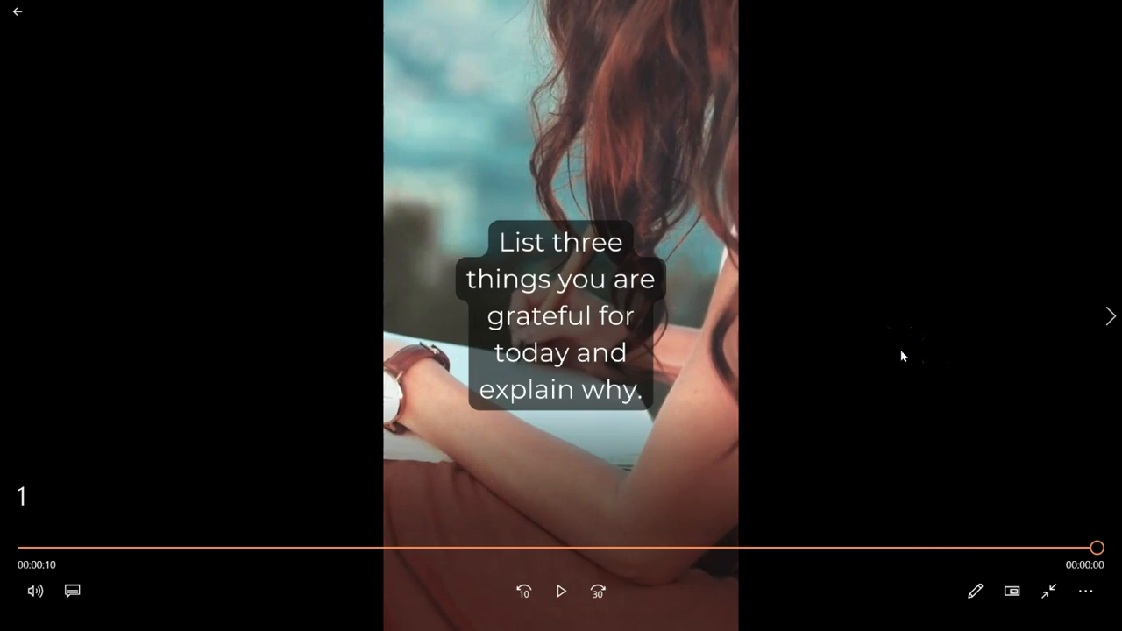
{"action": "left_click", "coordinate": [1111, 319]}
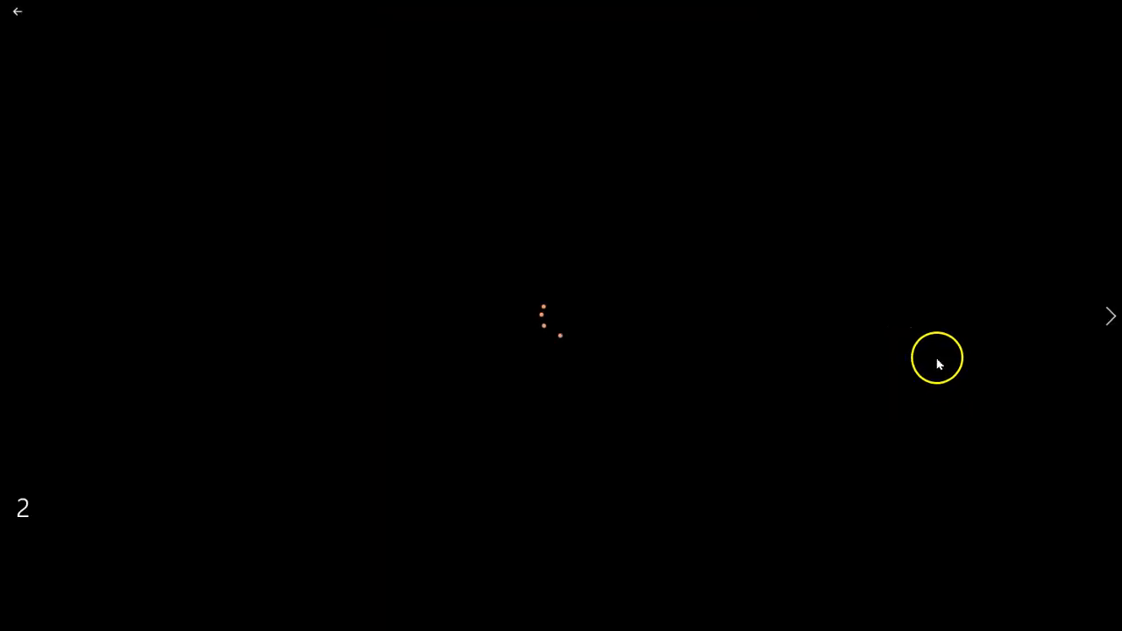